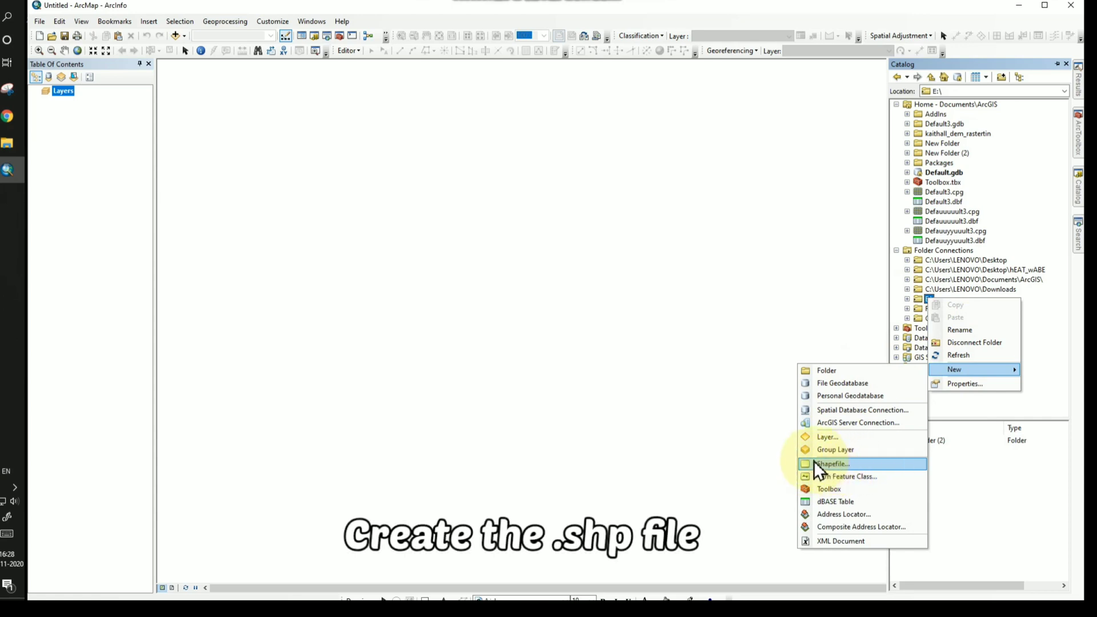
- Start a new shapefile in the E:\ folder, named Point, with the Point feature type
click(856, 464)
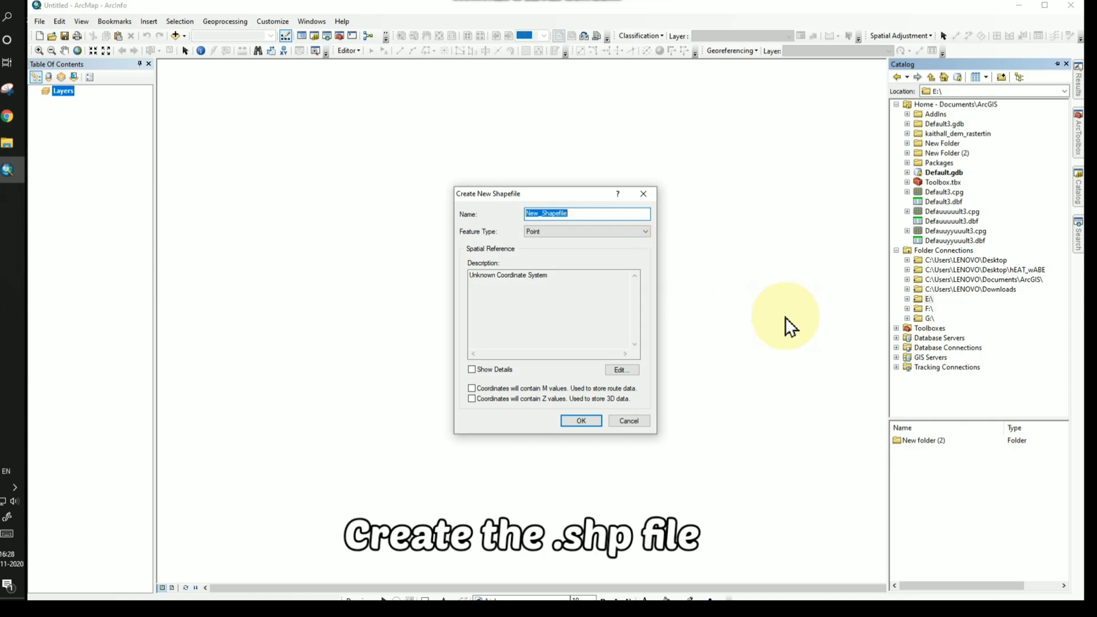
text(Point)
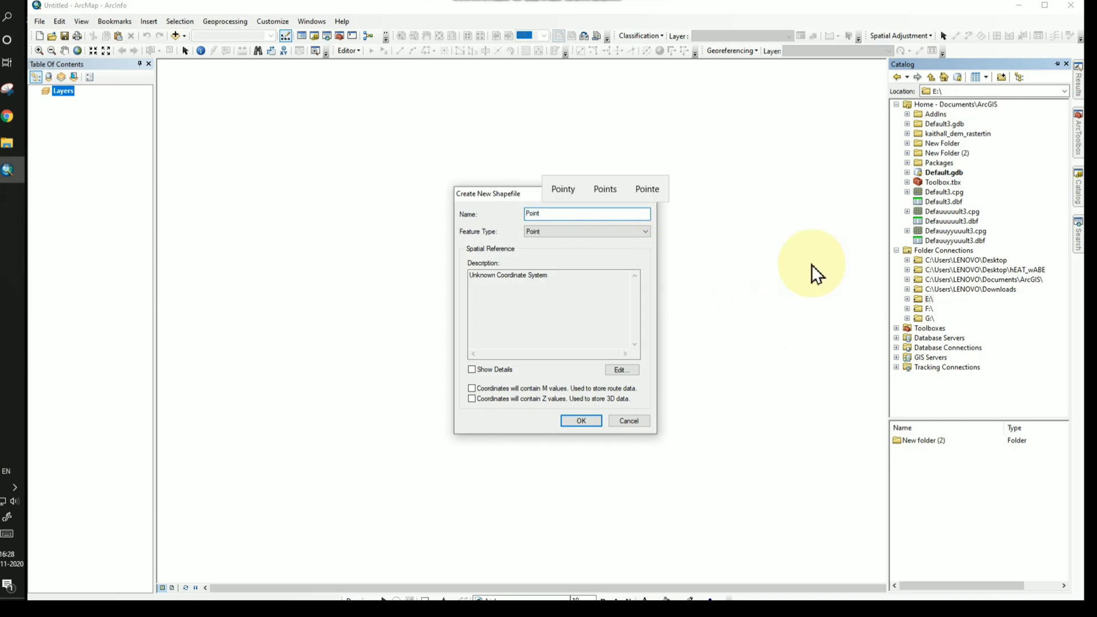
click(608, 232)
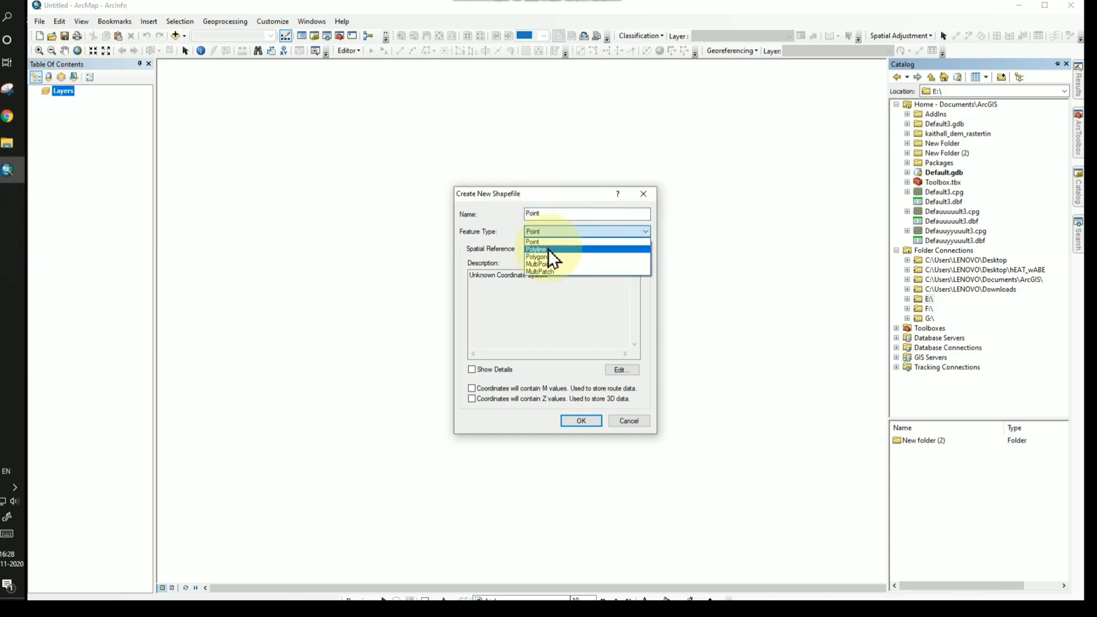
click(530, 243)
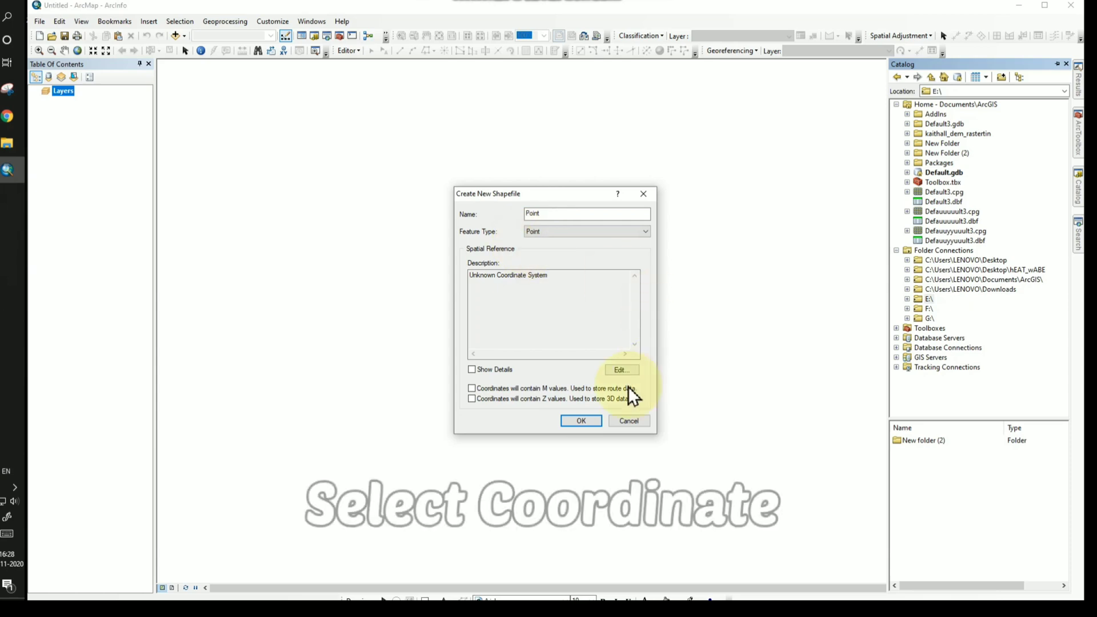
- Assign the predefined World geographic coordinate system WGS 1984 to the Point shapefile and create it
click(616, 372)
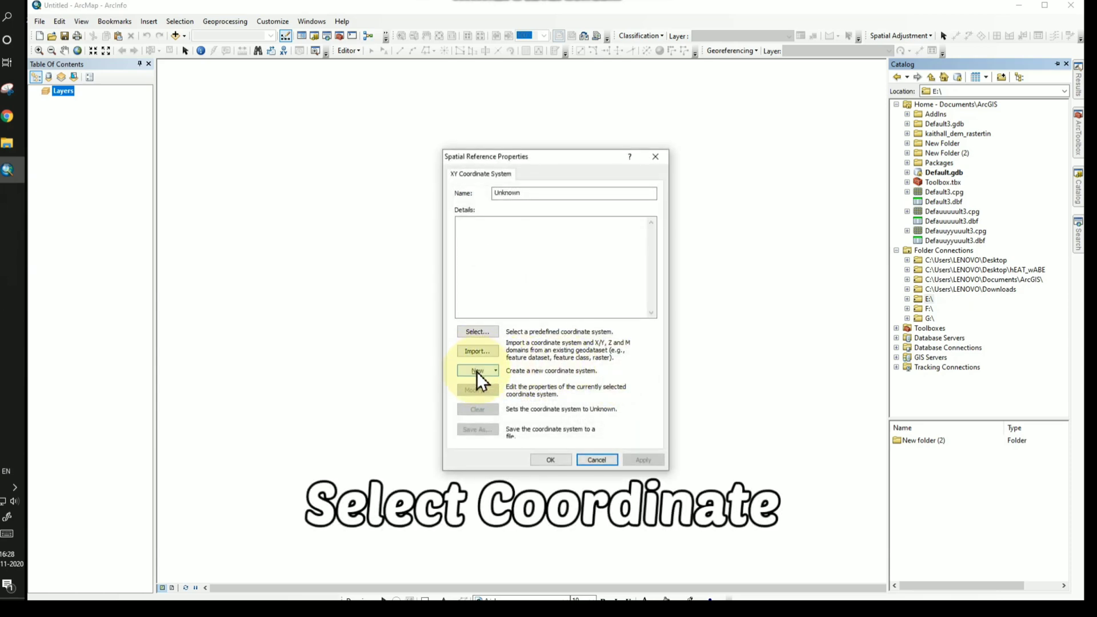
click(475, 331)
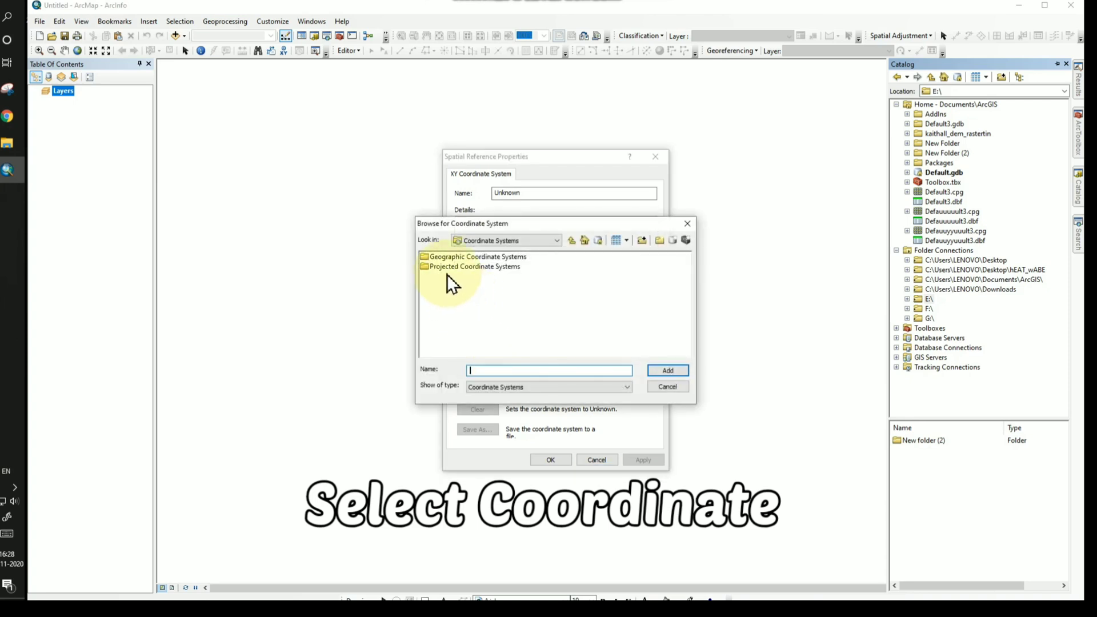
double_click(475, 258)
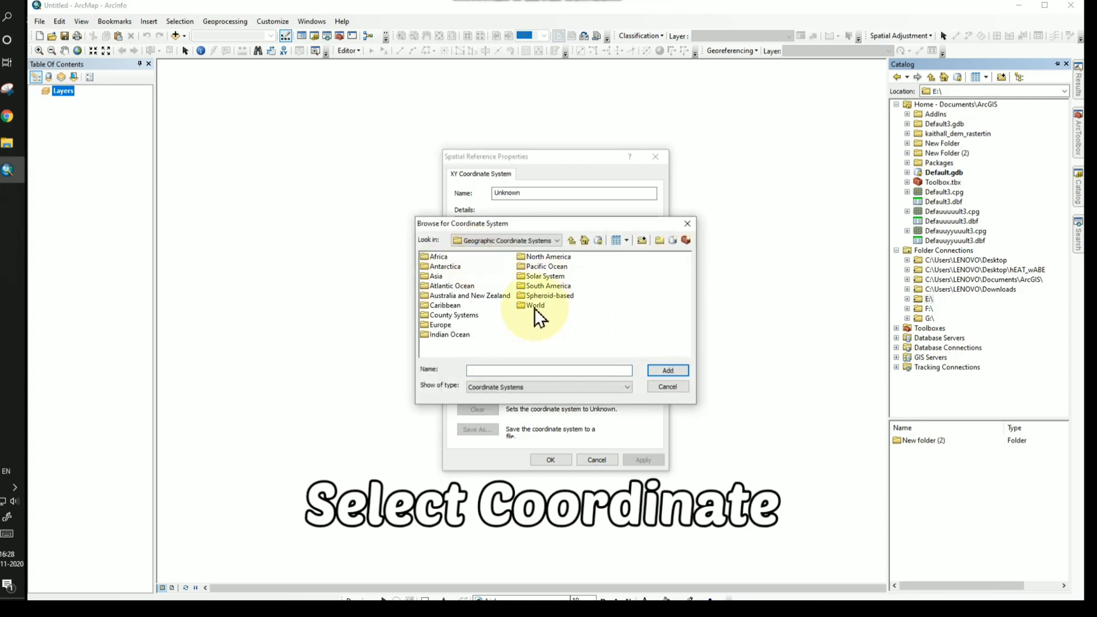
double_click(537, 306)
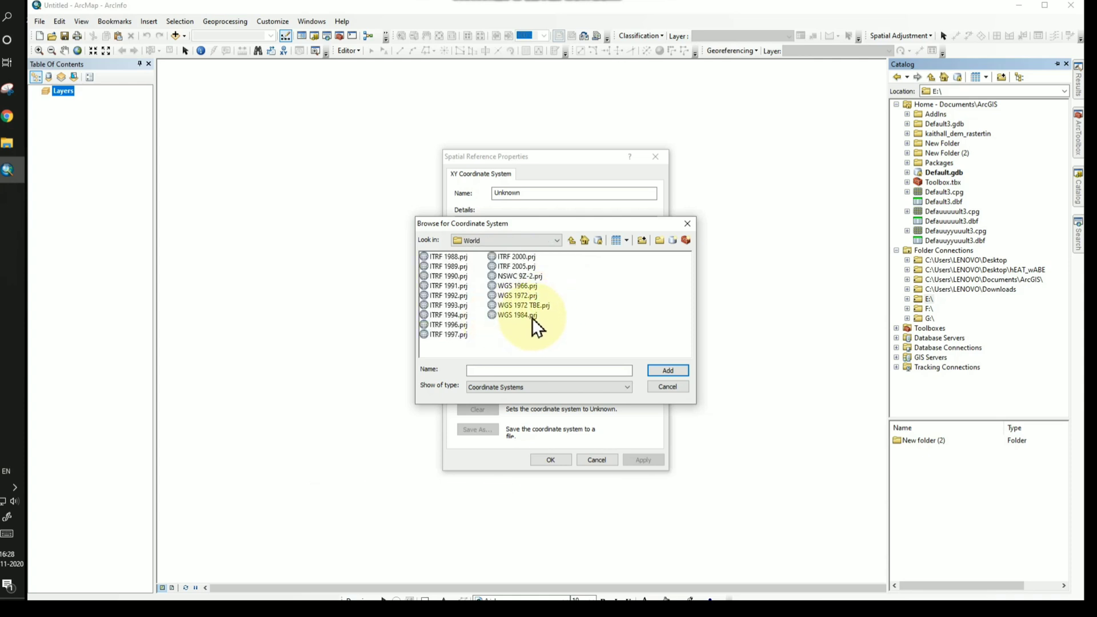
click(512, 315)
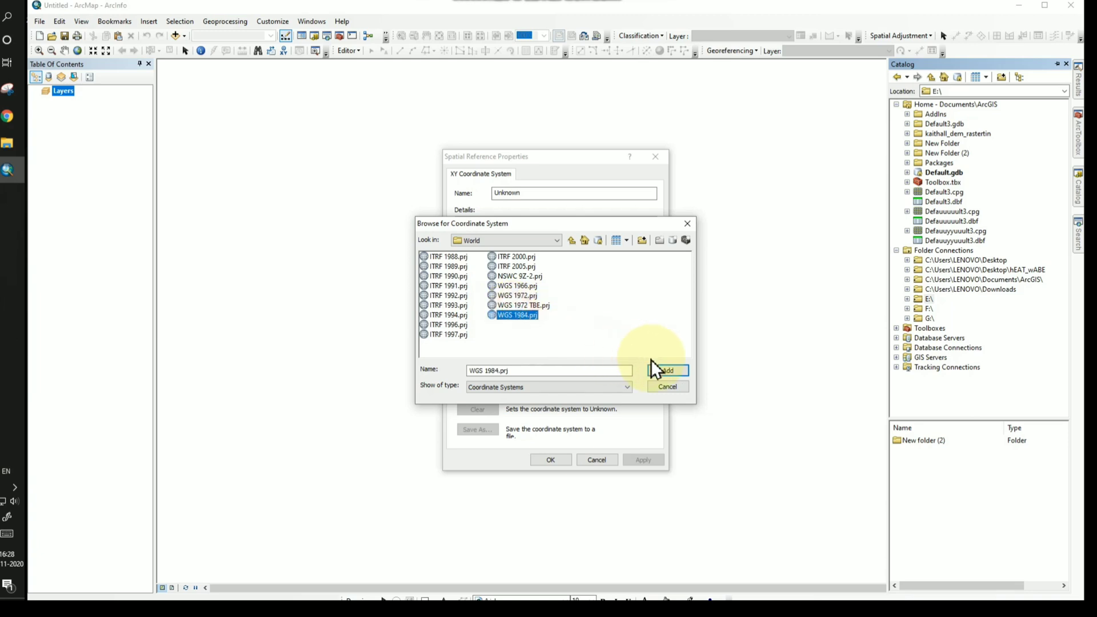
click(668, 371)
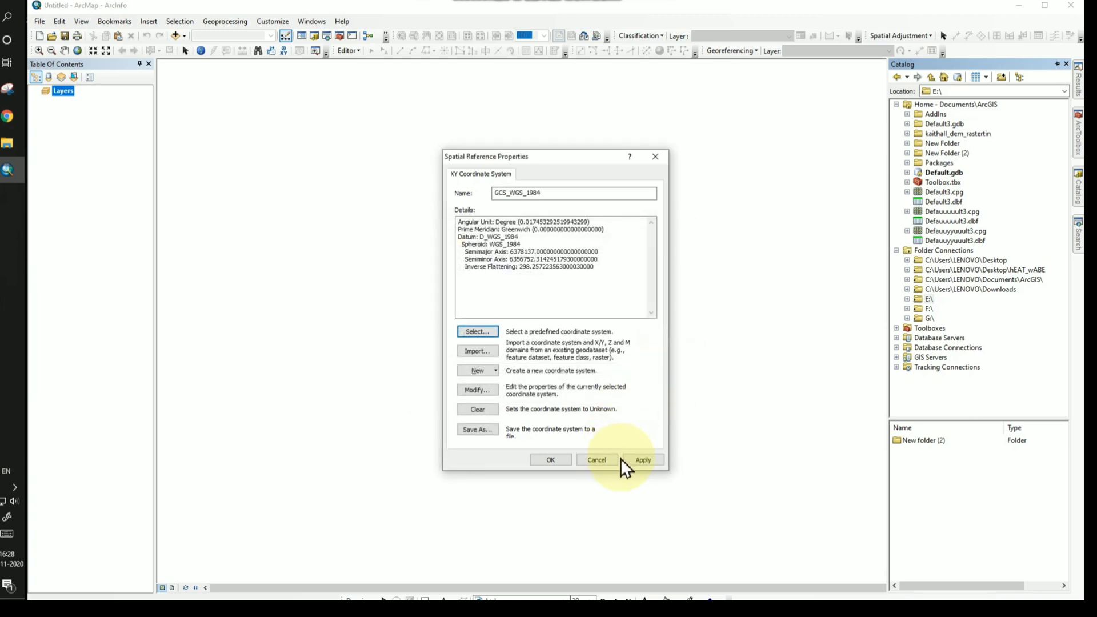
click(556, 457)
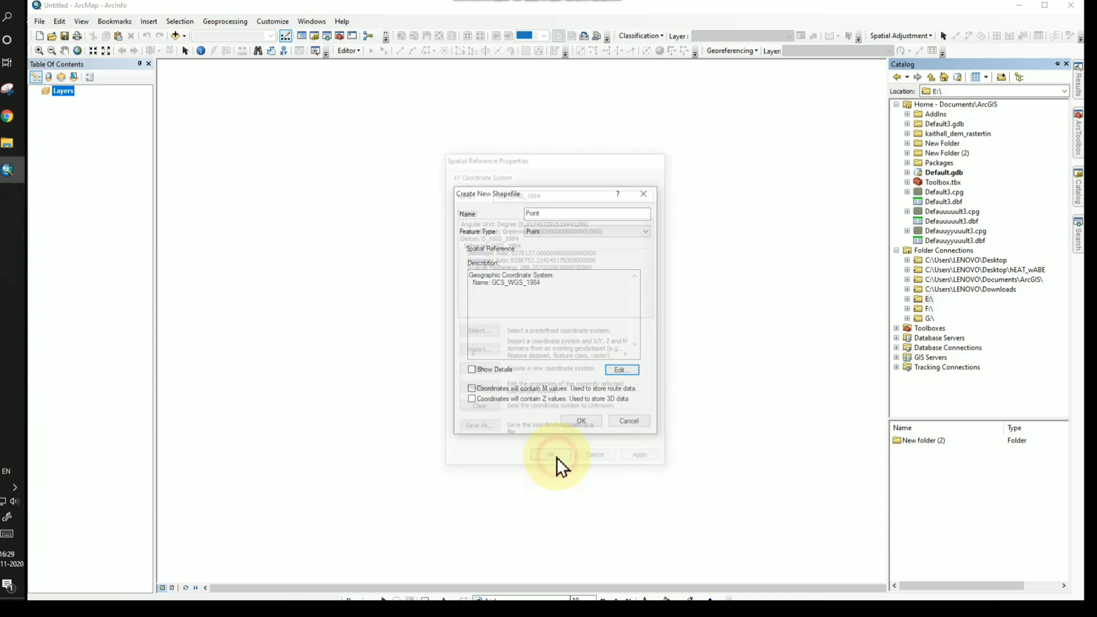
click(543, 289)
drag(472, 284, 561, 286)
click(578, 422)
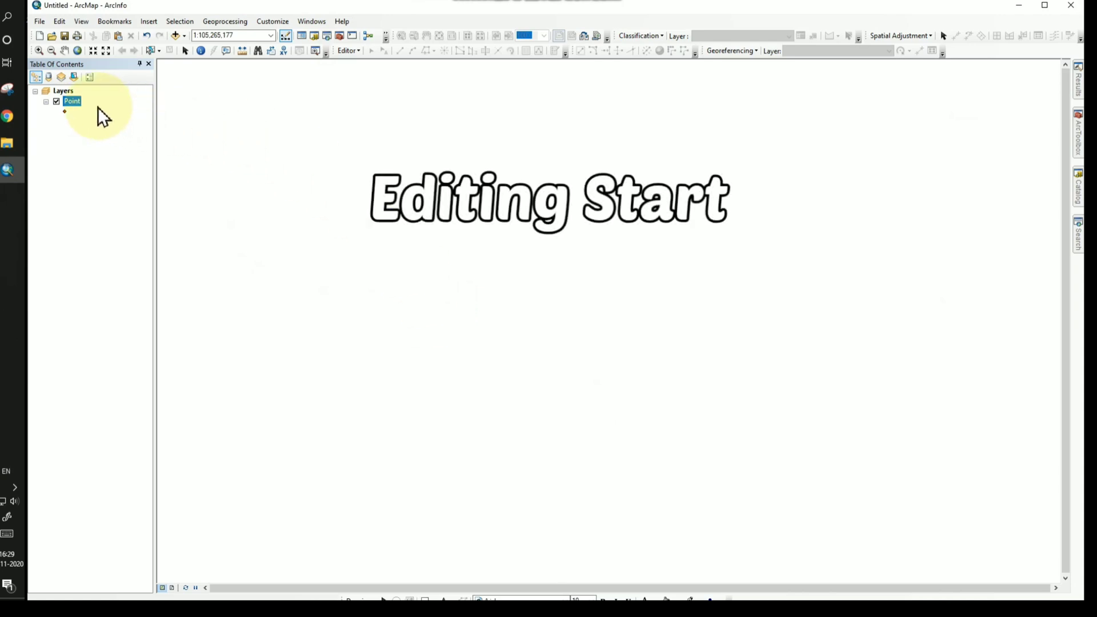
- Start an edit session on the Point layer and widen the Create Features window
right_click(74, 103)
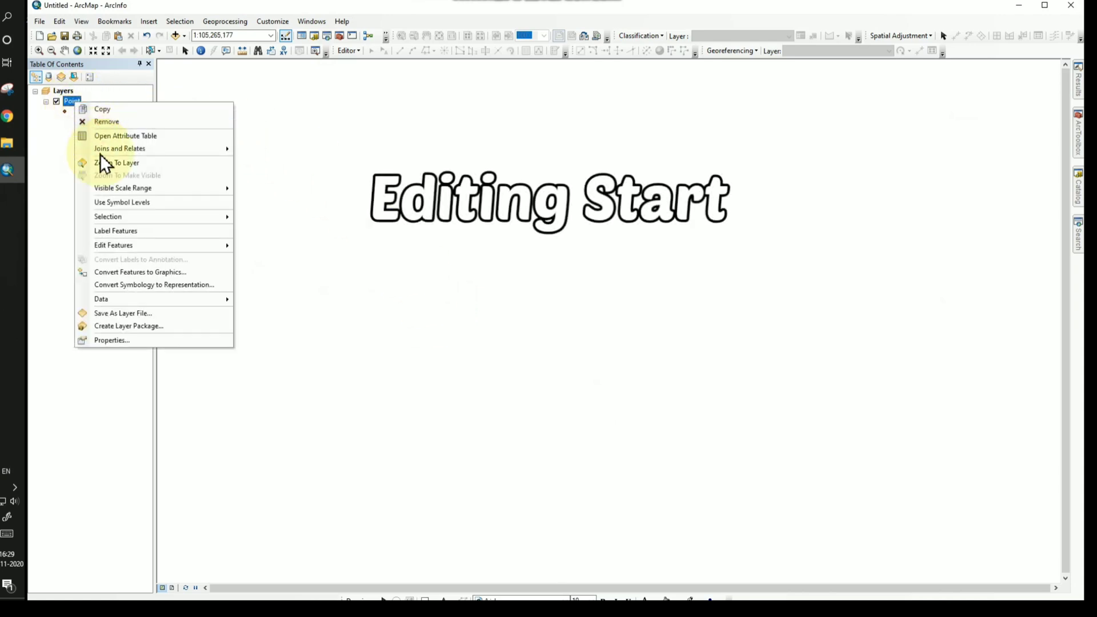
mouse_move(127, 247)
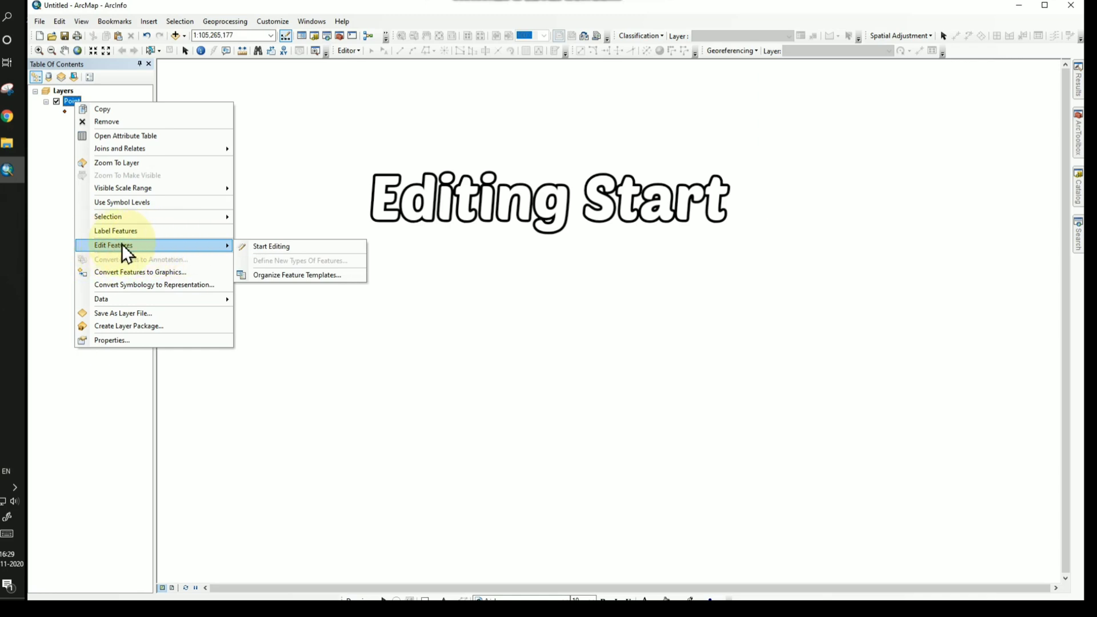
click(272, 247)
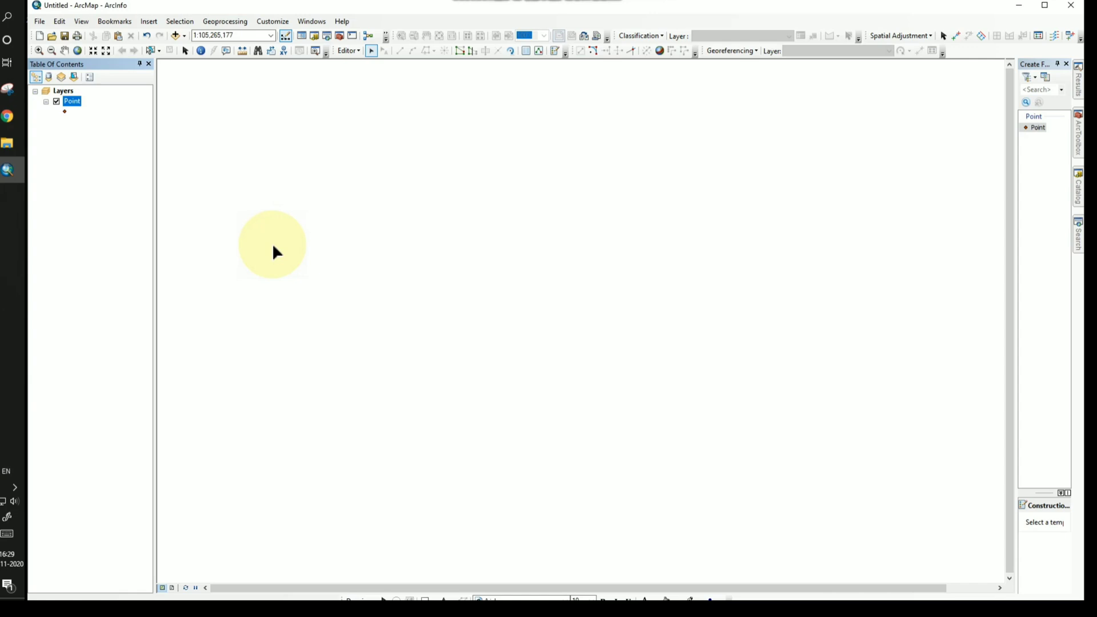
click(592, 1)
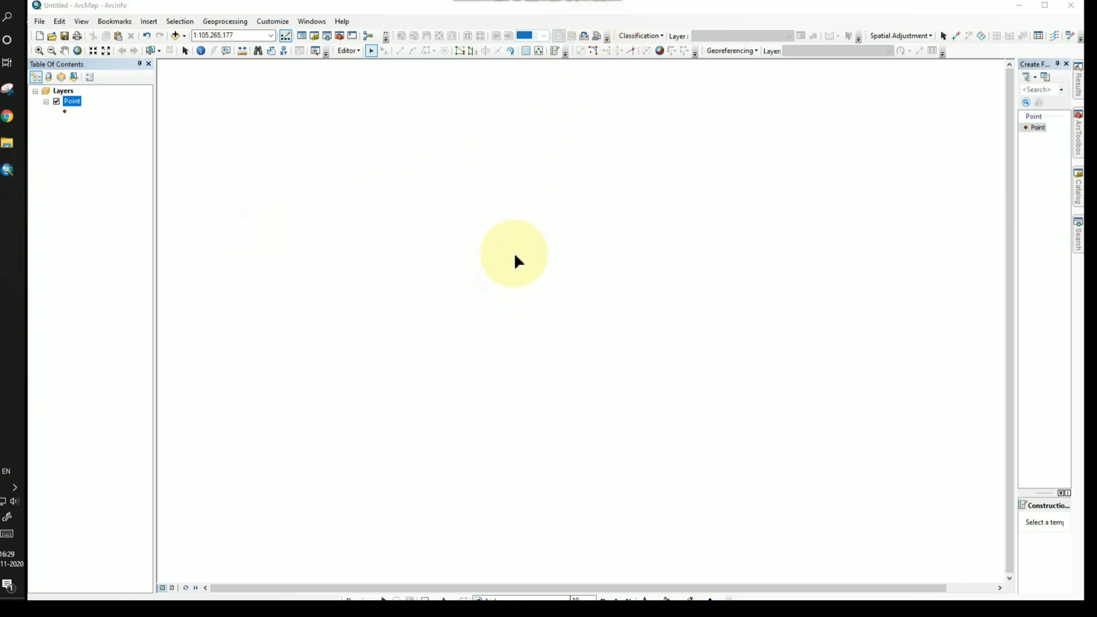
click(555, 50)
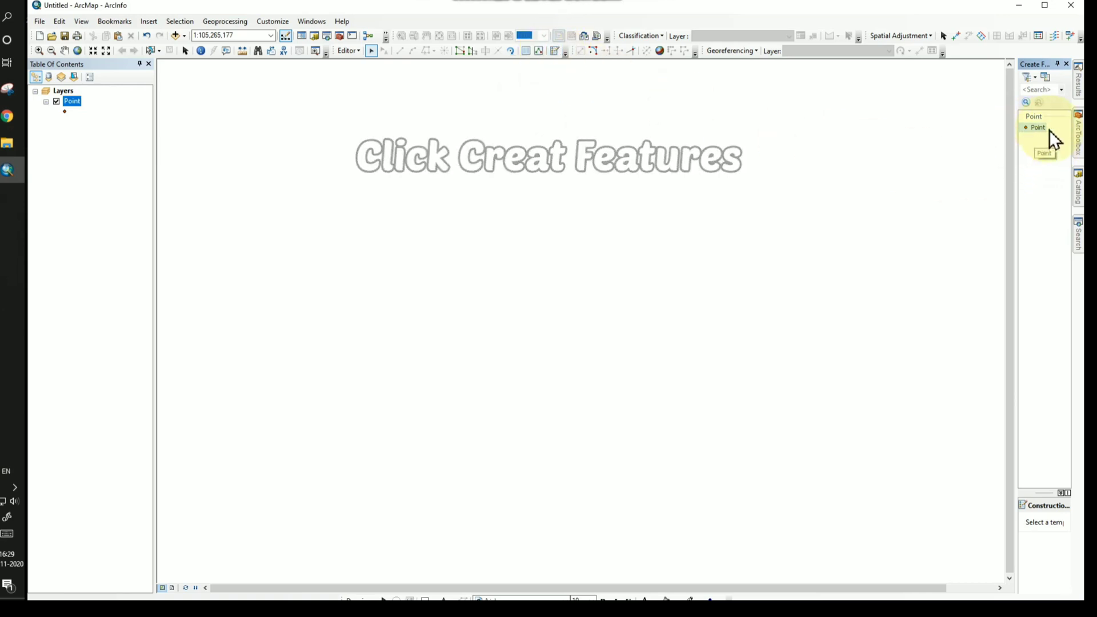
drag(1018, 145, 891, 149)
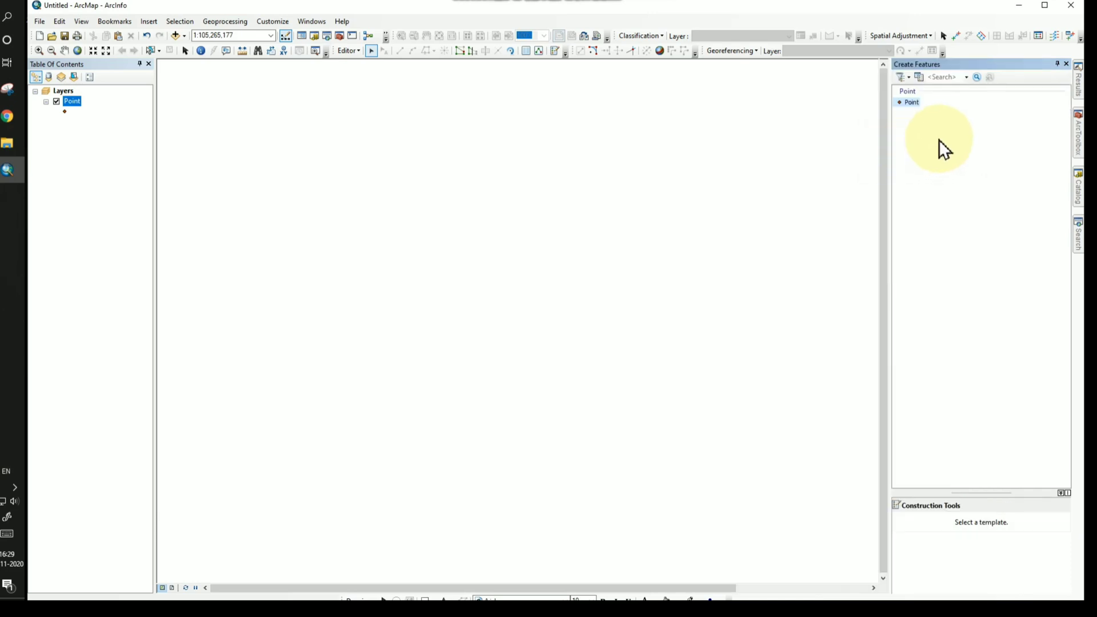
- Place five point features from the Point template on the map, three in an upper row and two below them
click(910, 103)
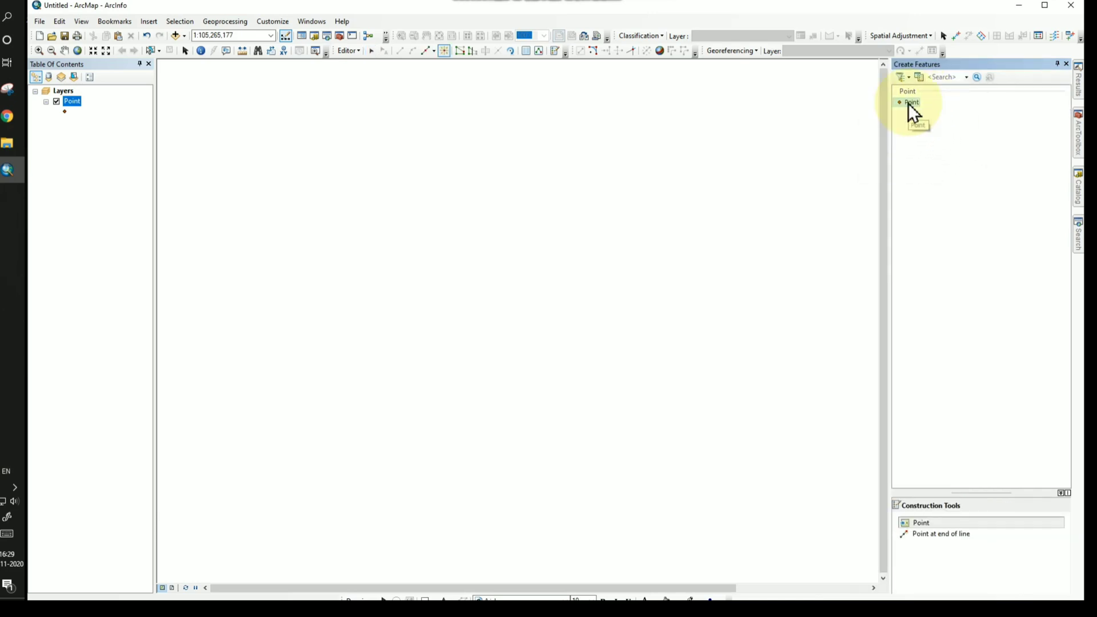
click(924, 524)
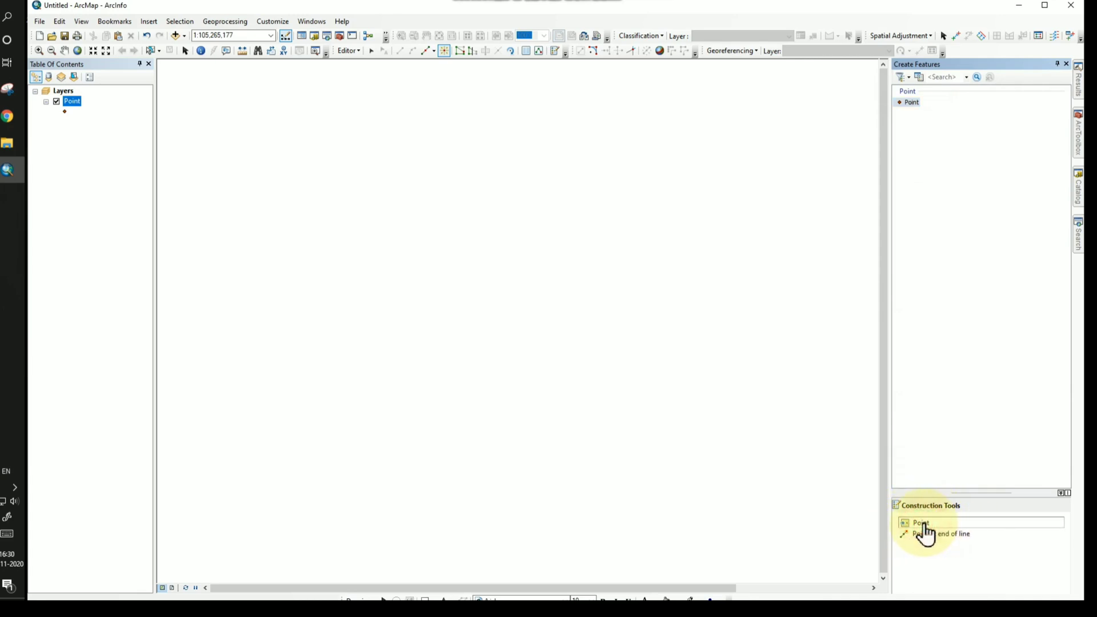
click(326, 204)
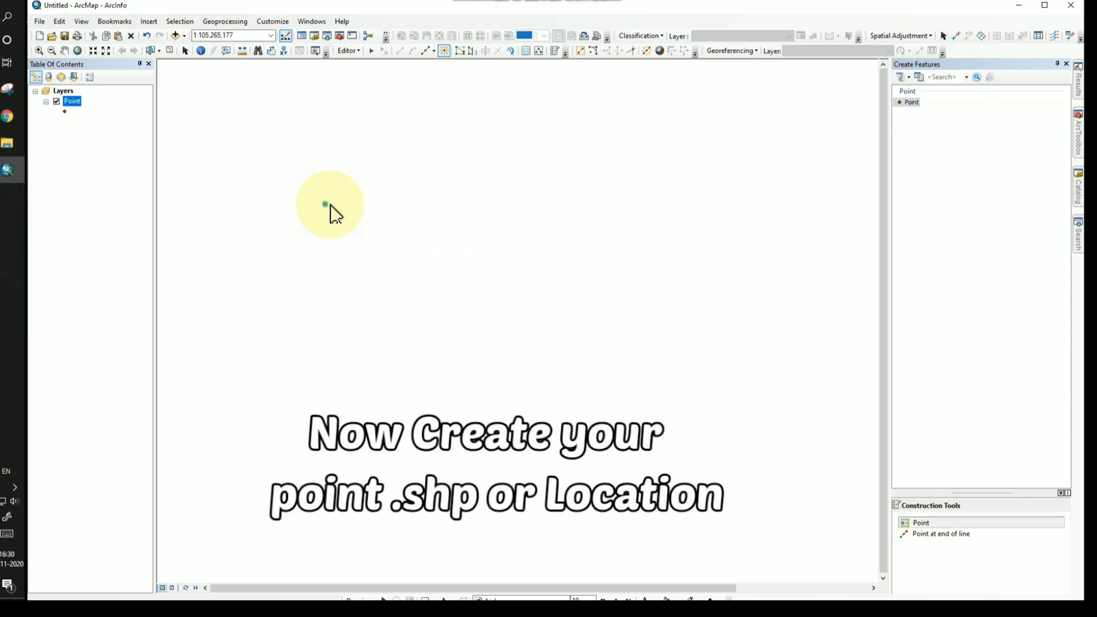
click(482, 203)
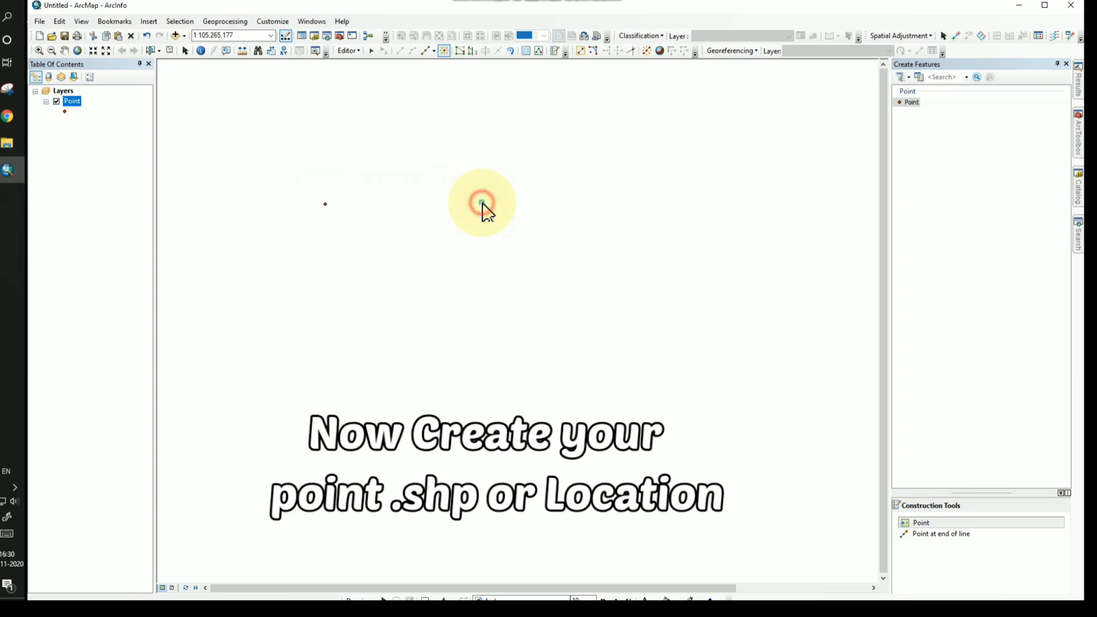
click(647, 197)
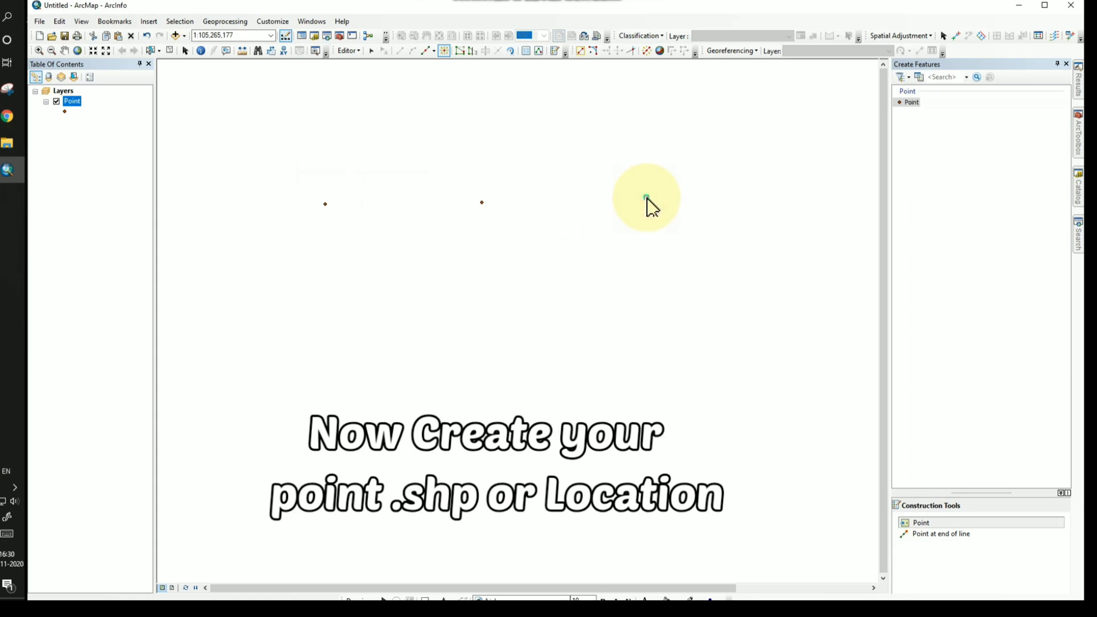
click(589, 296)
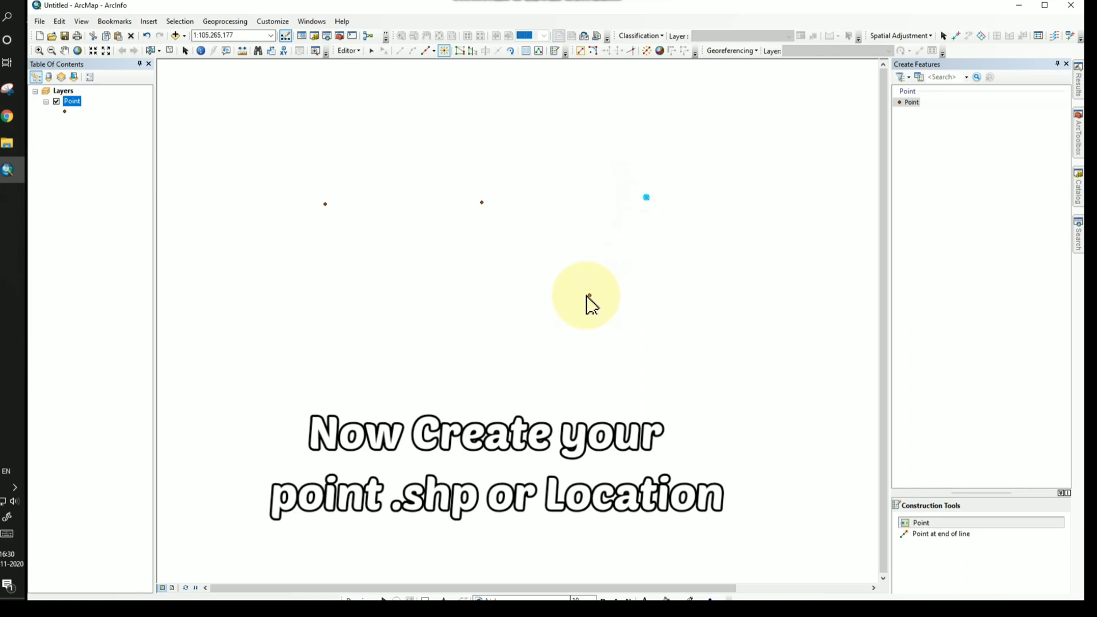
click(393, 282)
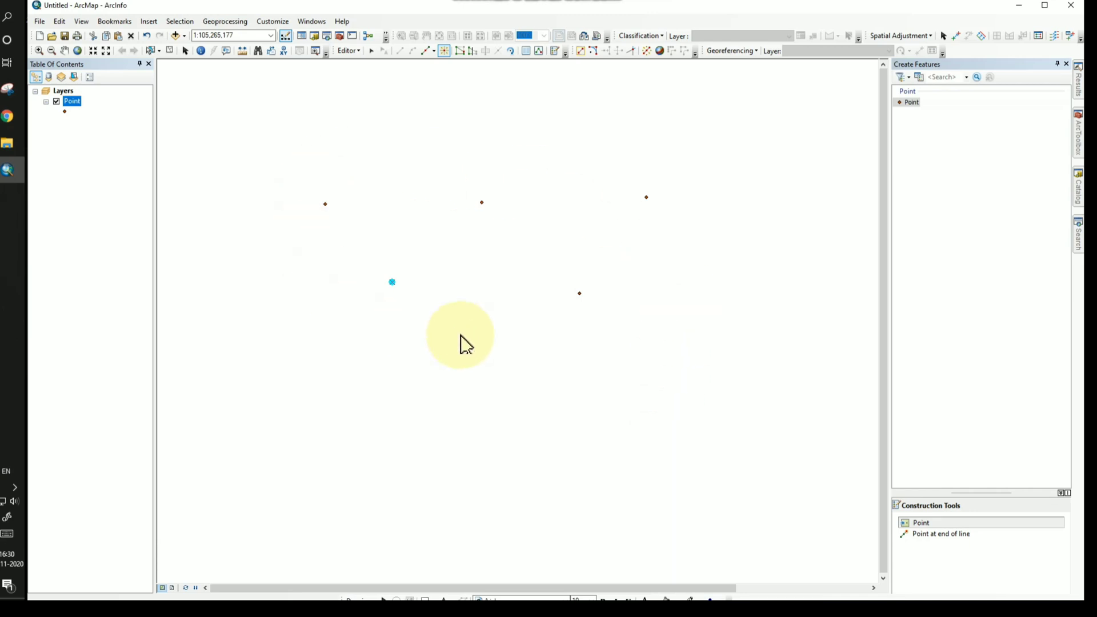
- Save the edits to the Point layer and stop the edit session
click(355, 52)
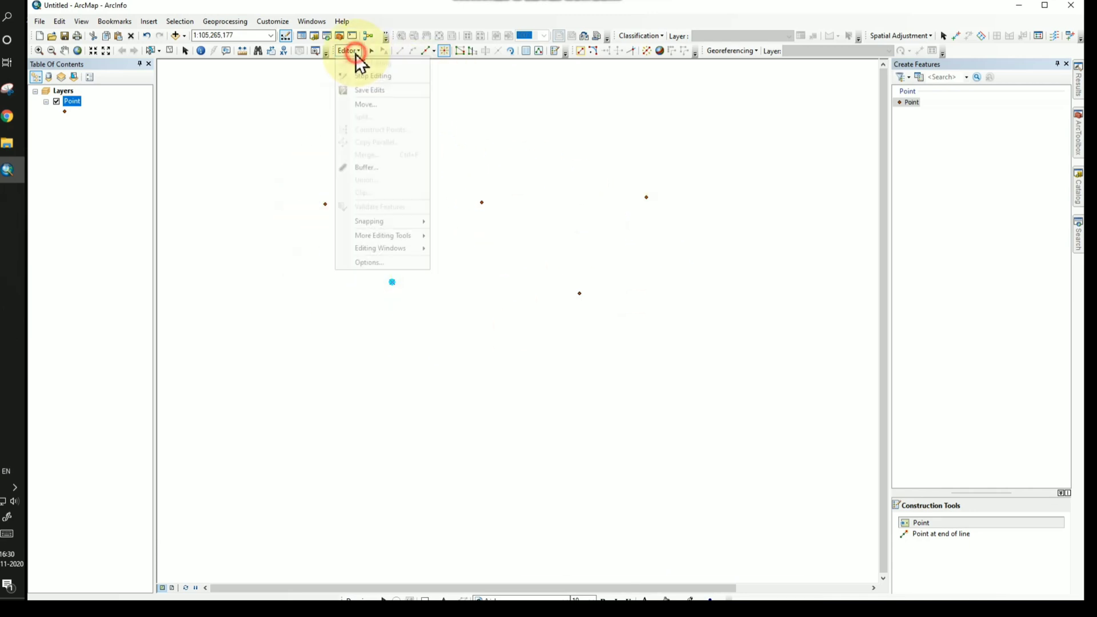
click(366, 91)
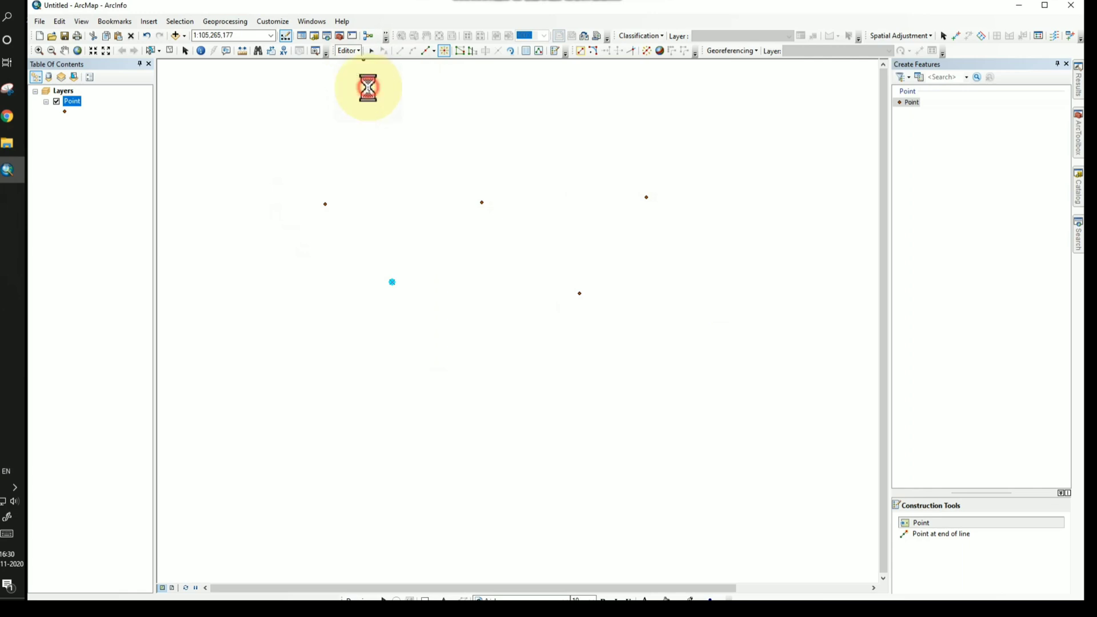
click(355, 53)
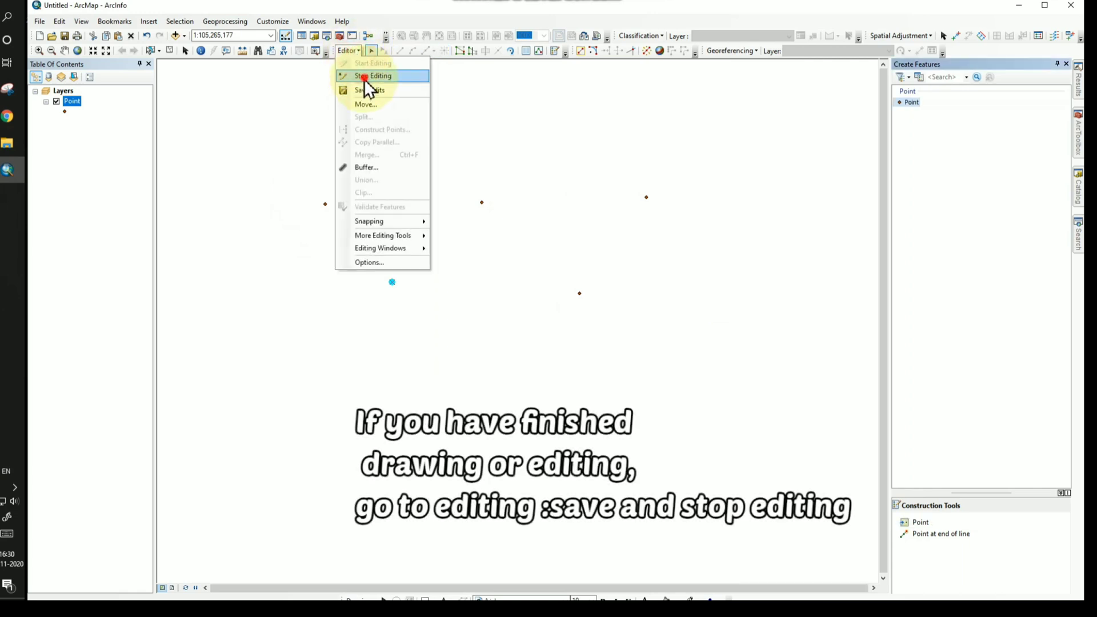
click(363, 78)
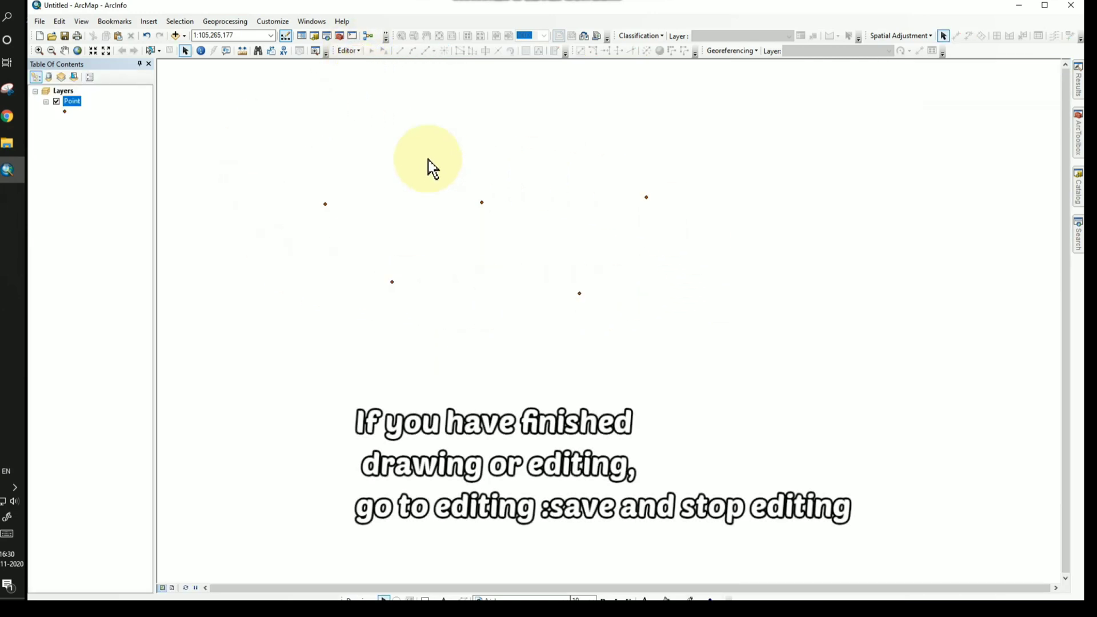
- Change the Point layer's marker symbol to the green Circle 2
click(65, 112)
click(710, 330)
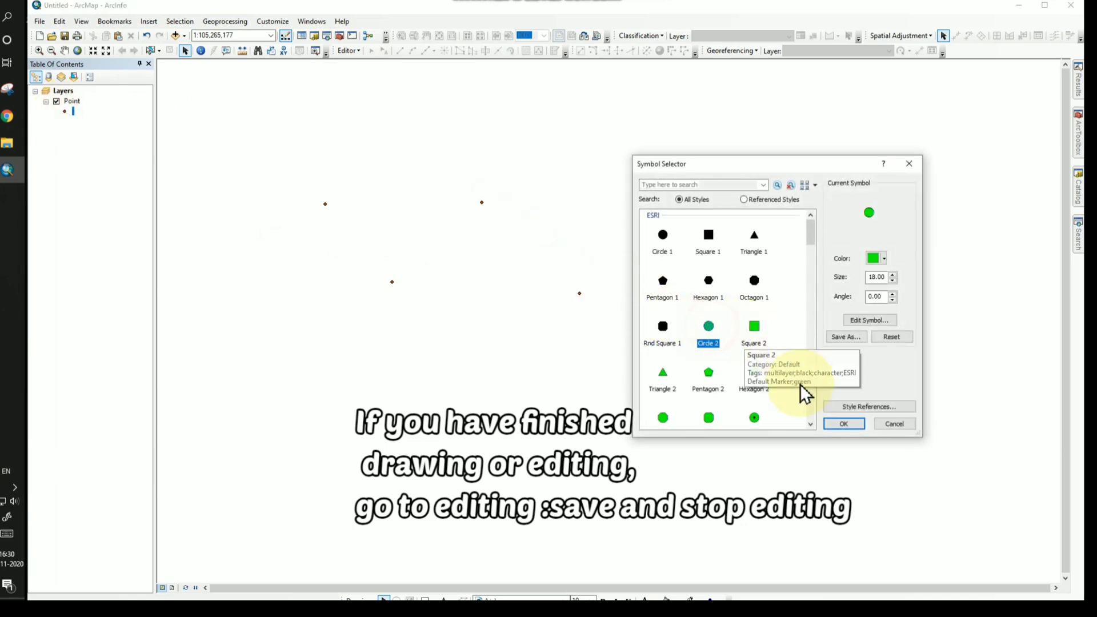
click(844, 423)
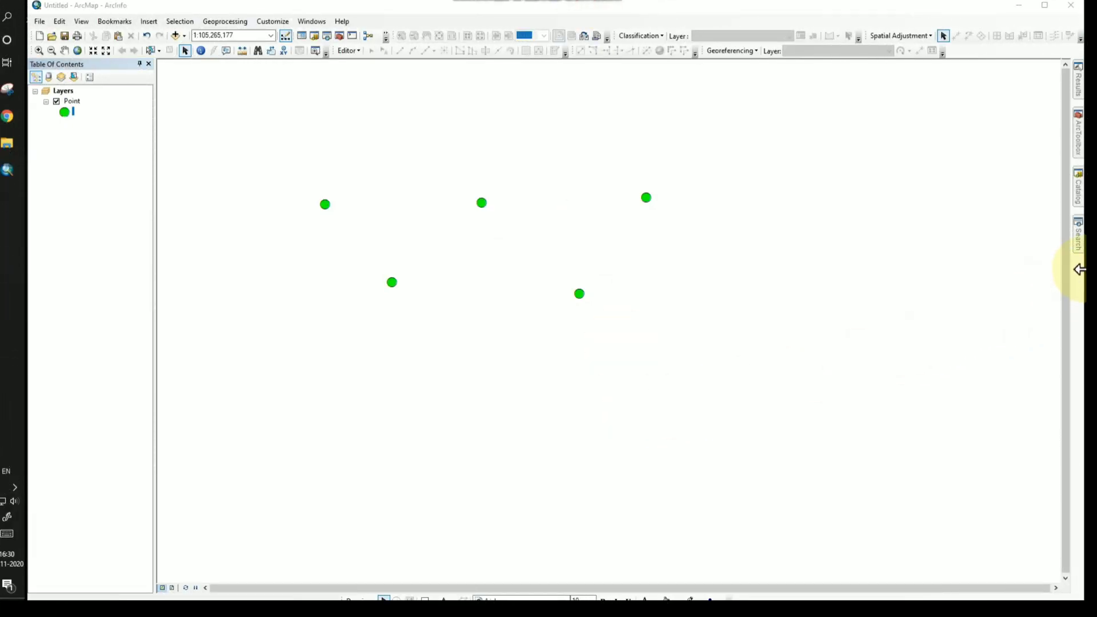
- Start a new shapefile in the E:\ folder connection, named Line, with the Polyline feature type
click(1081, 197)
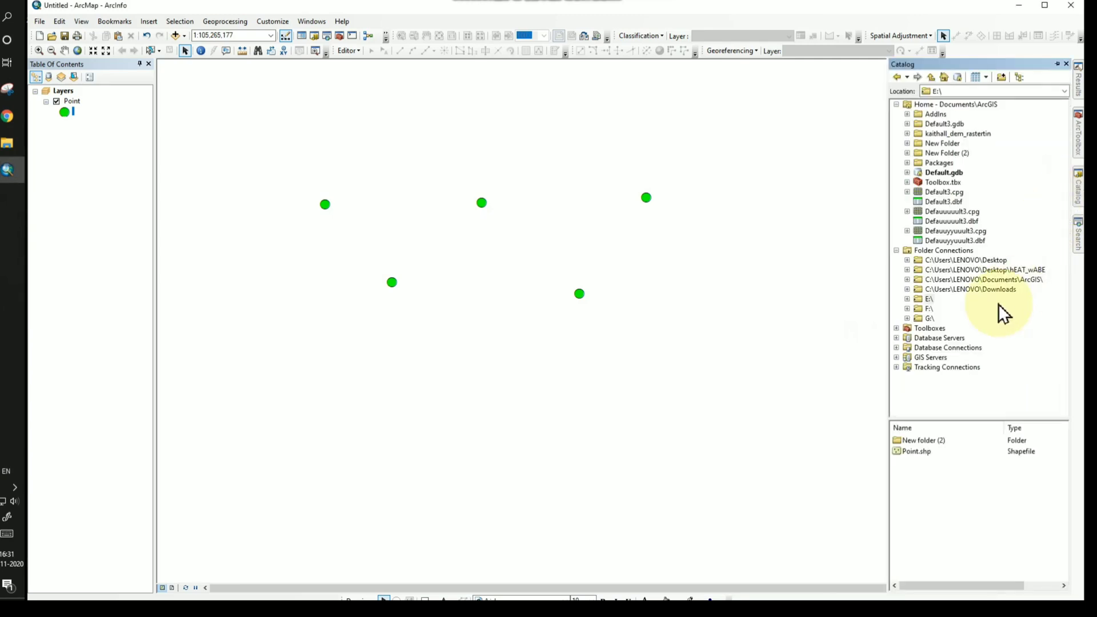
right_click(926, 300)
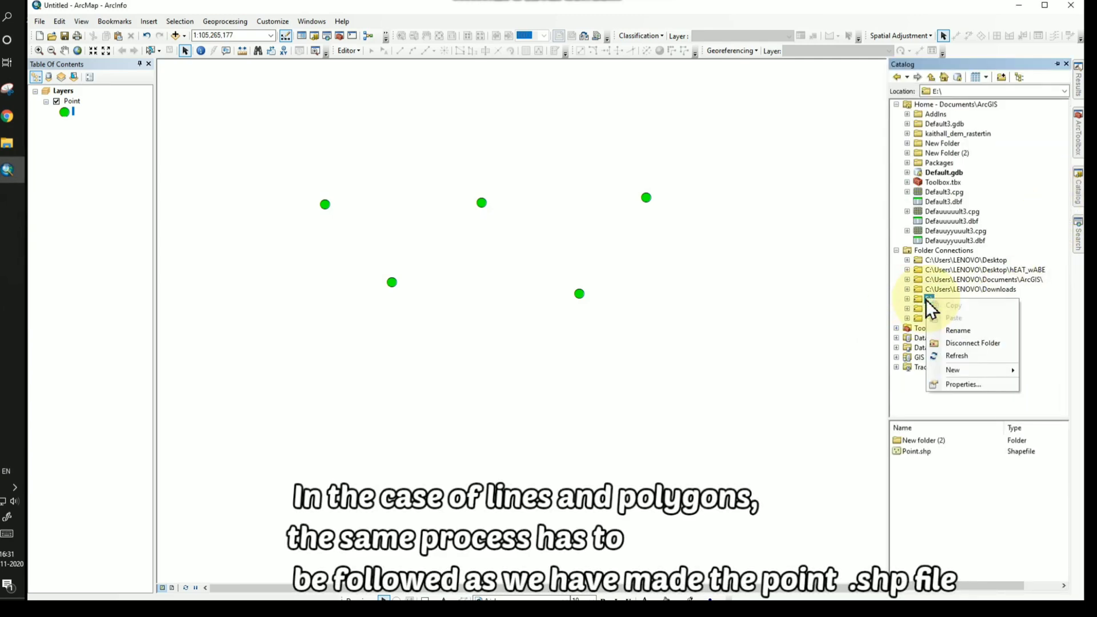
mouse_move(953, 371)
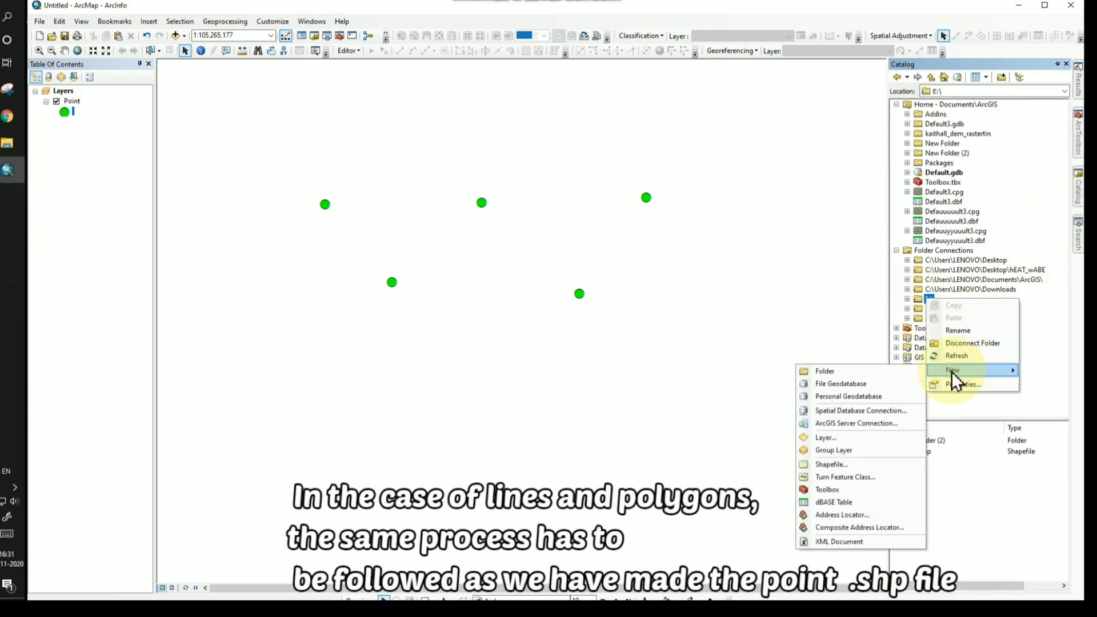
click(858, 465)
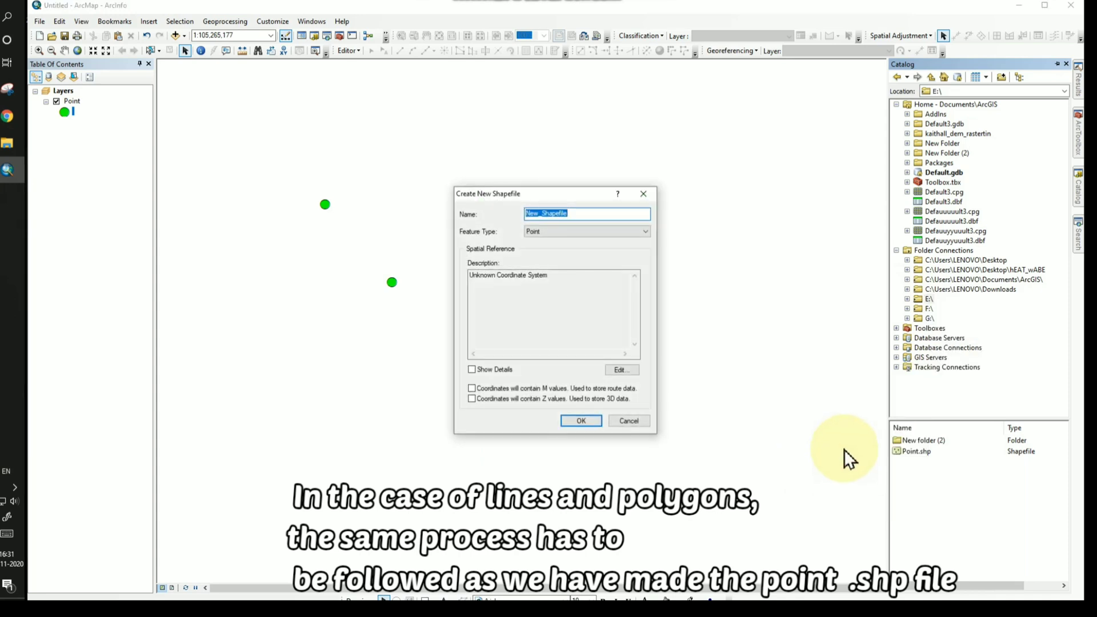
text(Line)
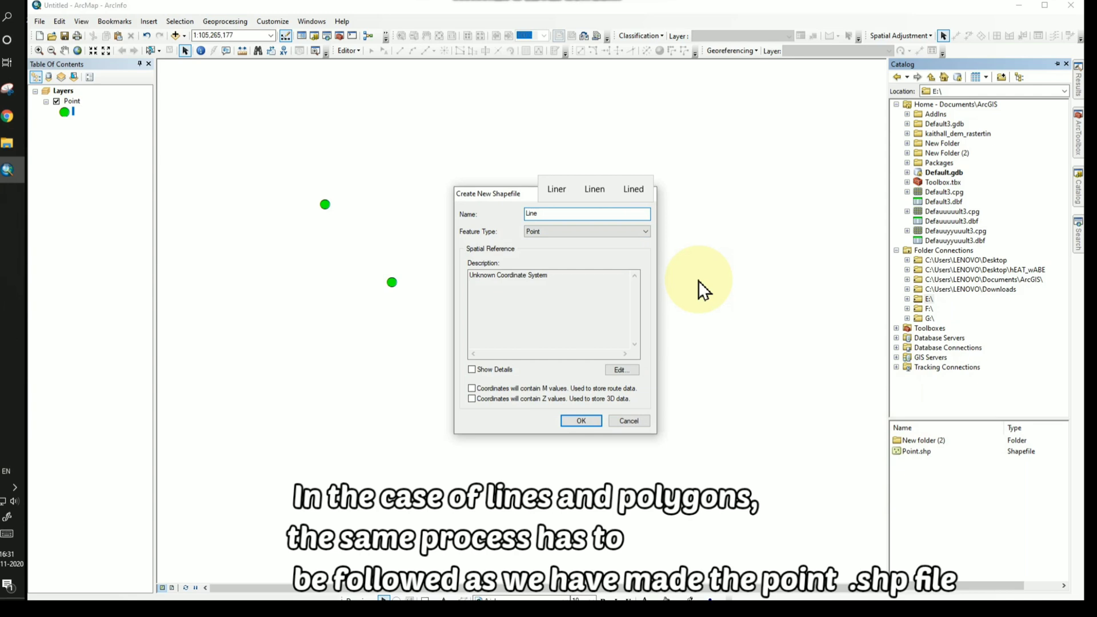
click(617, 234)
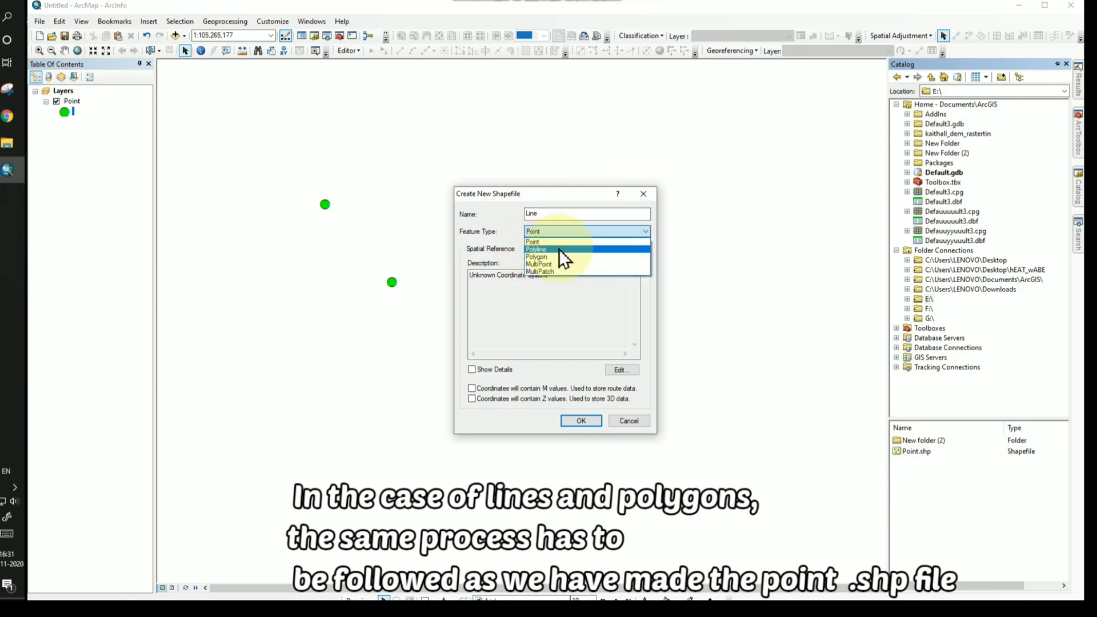
click(557, 250)
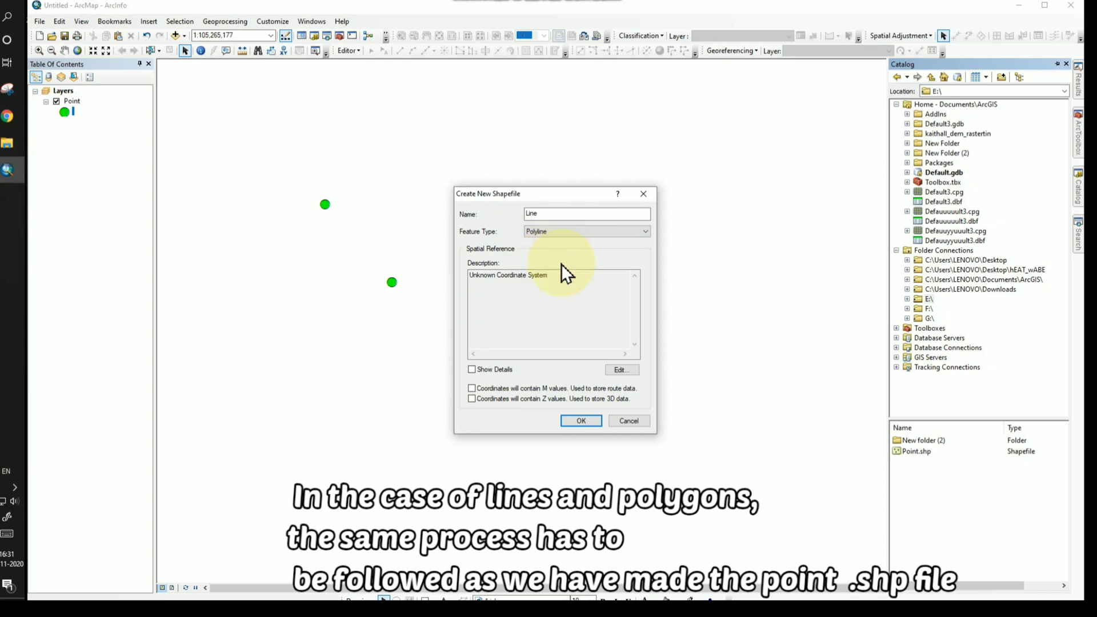
- Assign the predefined World geographic coordinate system WGS 1984 to the Line shapefile and create it
click(622, 370)
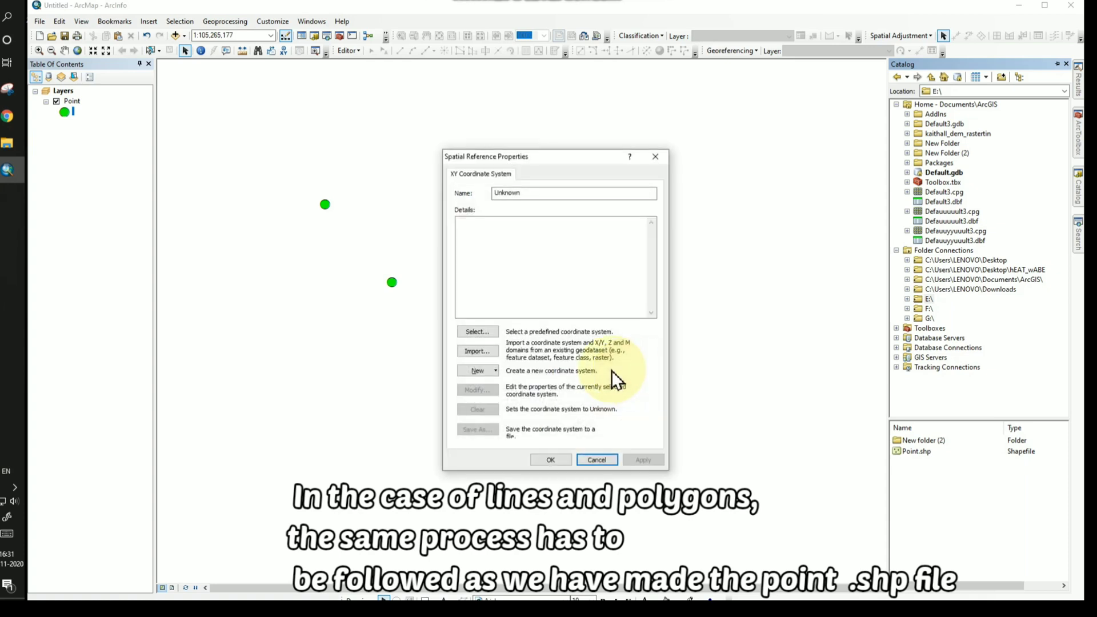
click(474, 333)
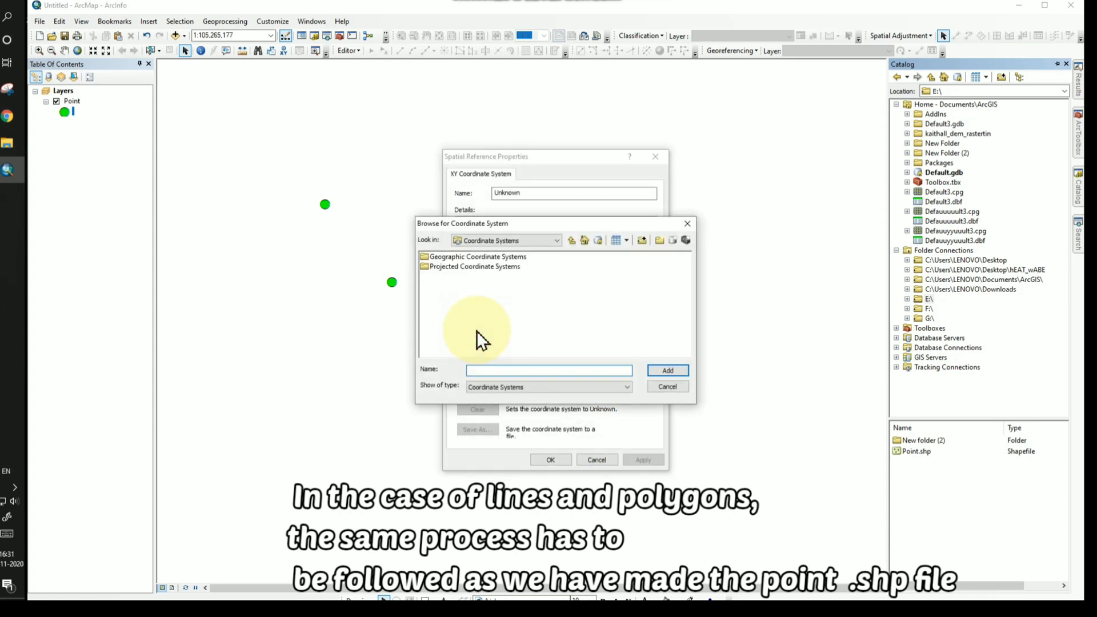
double_click(512, 258)
double_click(544, 306)
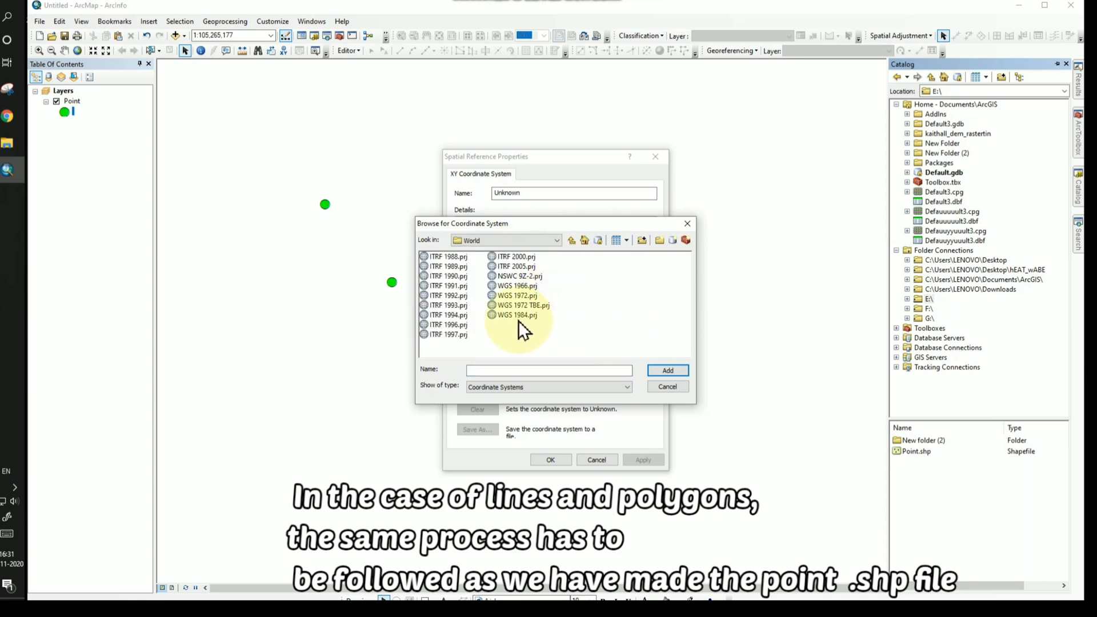
click(516, 315)
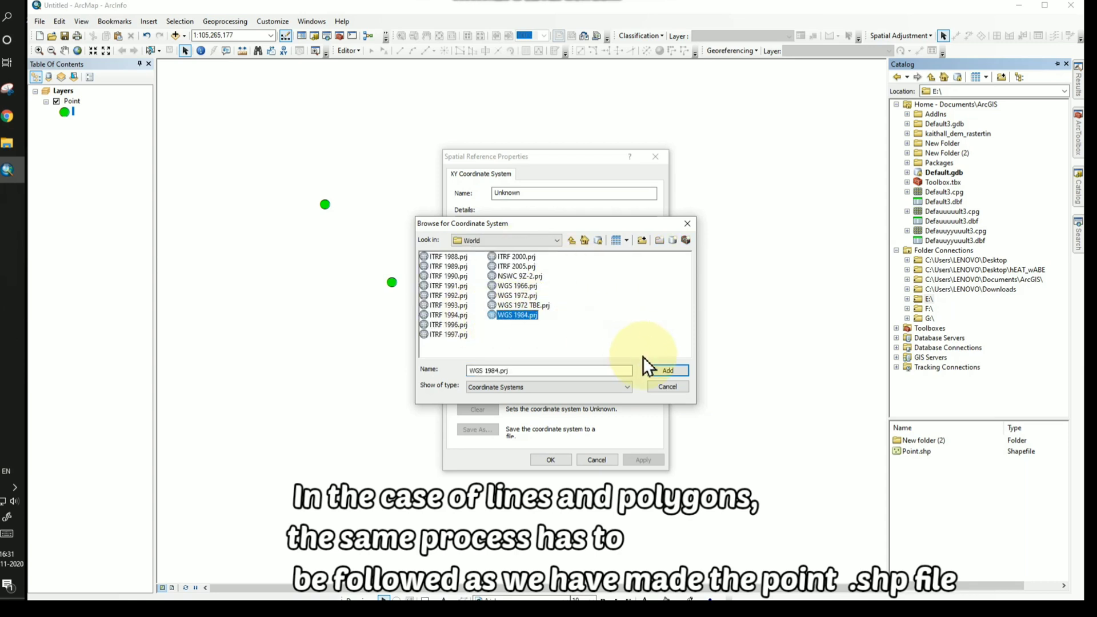
click(669, 370)
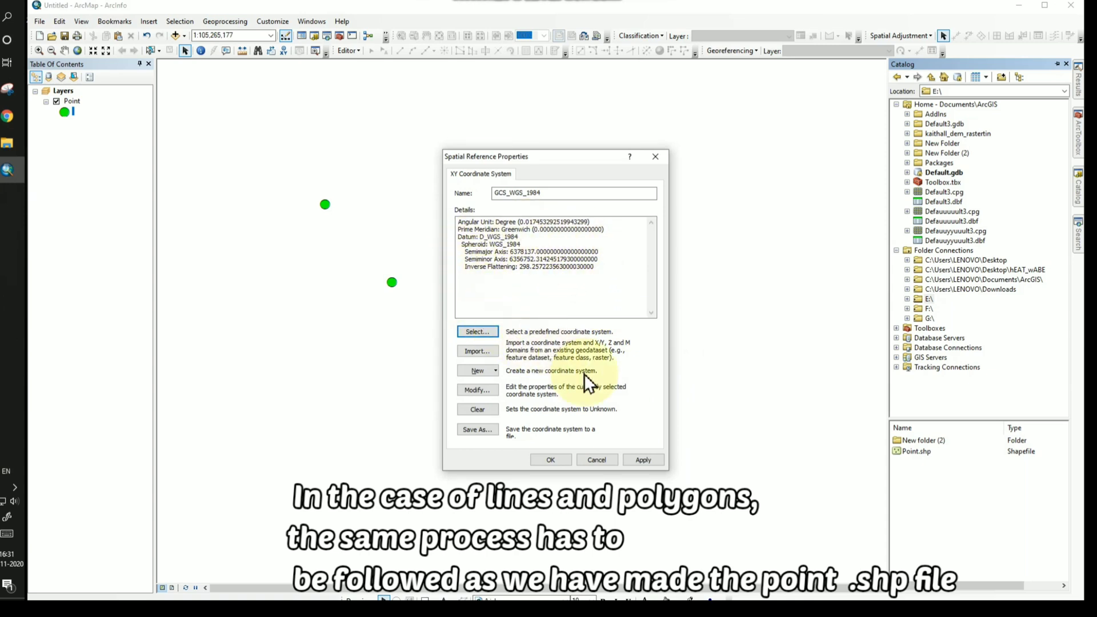
click(553, 461)
drag(561, 283, 498, 286)
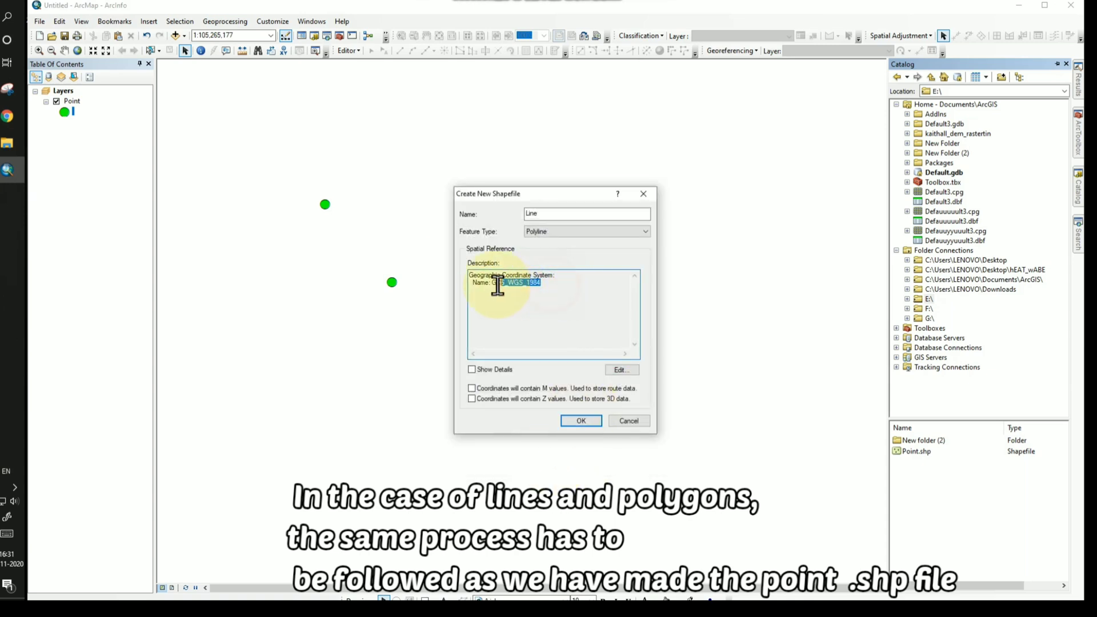
click(582, 420)
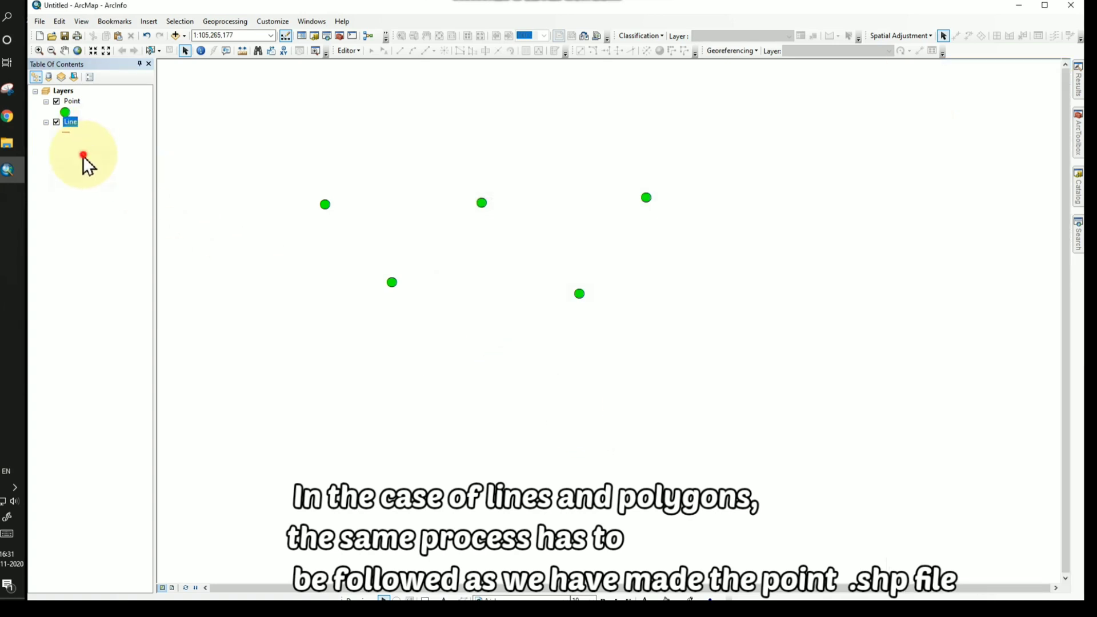
- Start an edit session on the Line layer with the feature templates shown
right_click(69, 123)
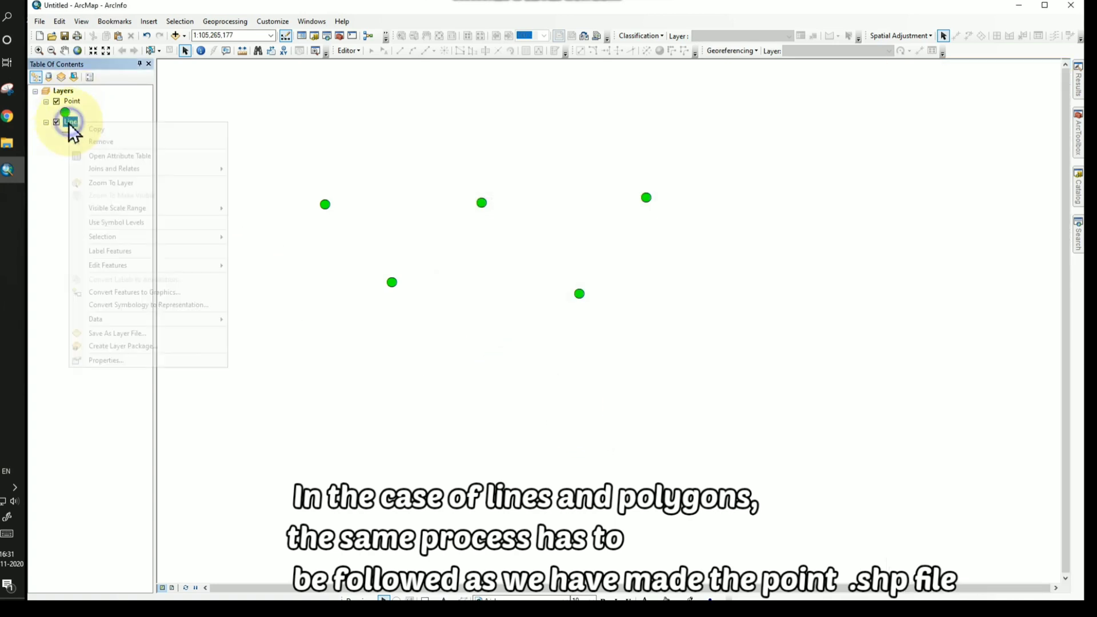
mouse_move(108, 265)
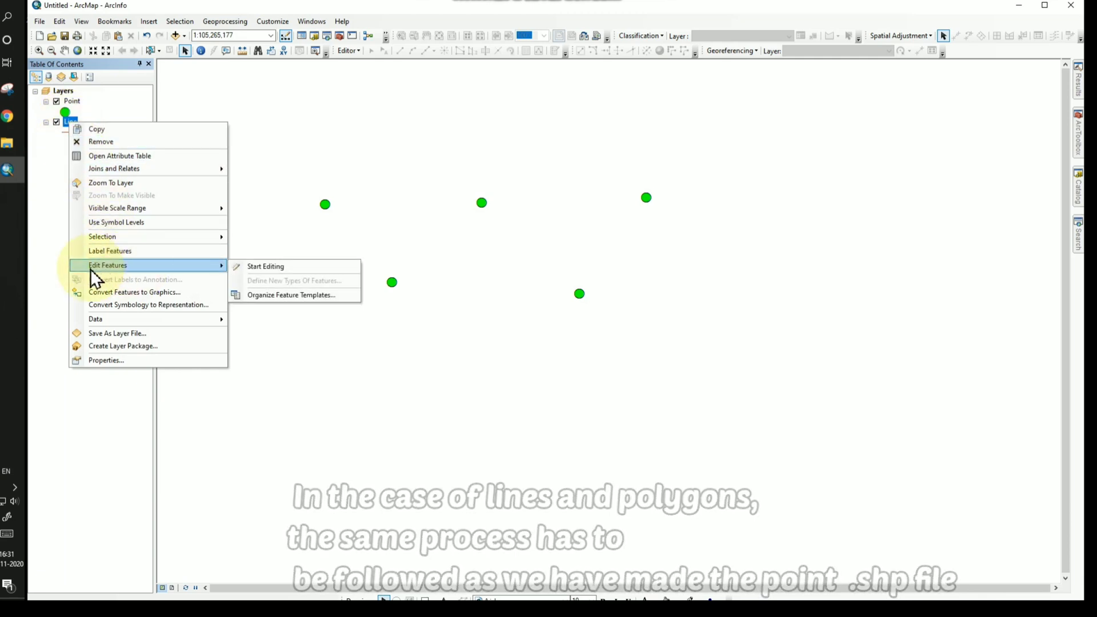
click(267, 266)
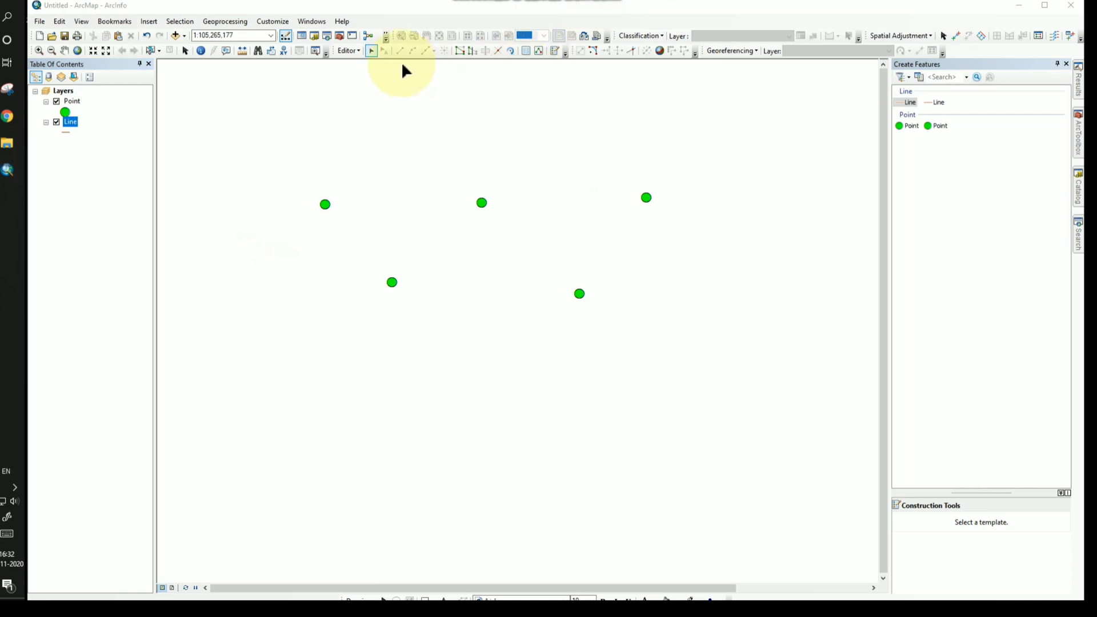
click(554, 51)
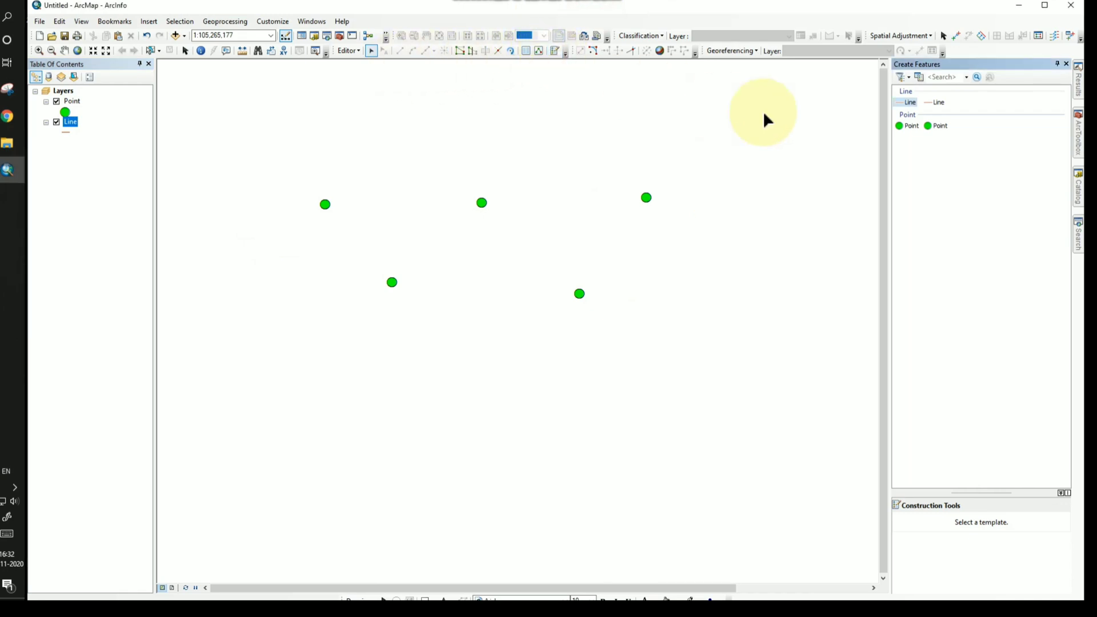
- Draw one zigzag line feature from the Line template through all five points, alternating between the upper and lower rows
click(912, 103)
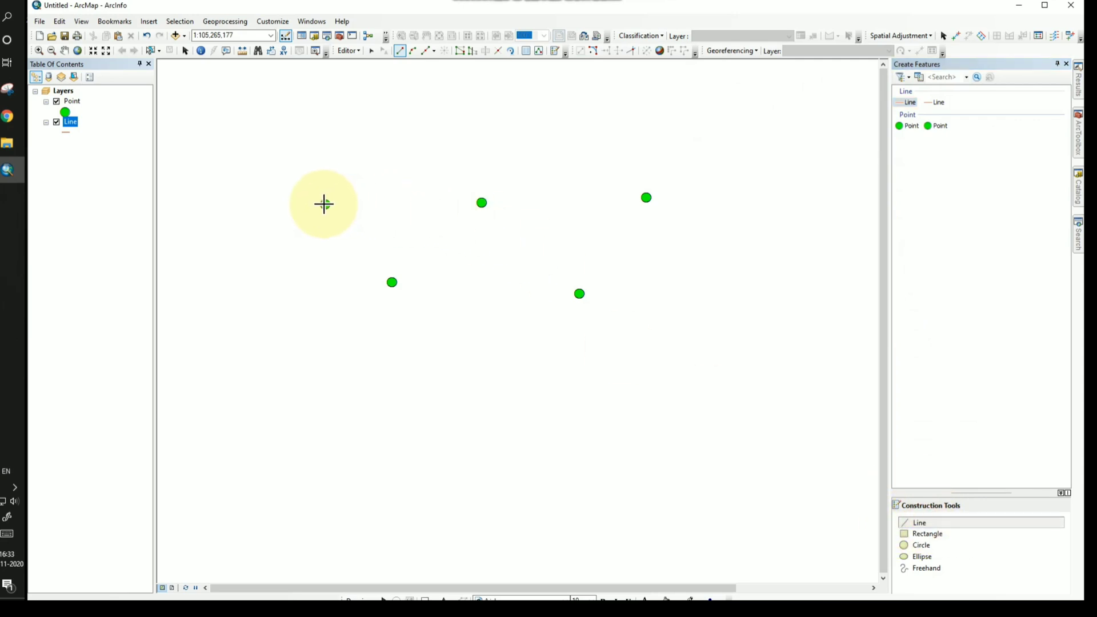
click(325, 204)
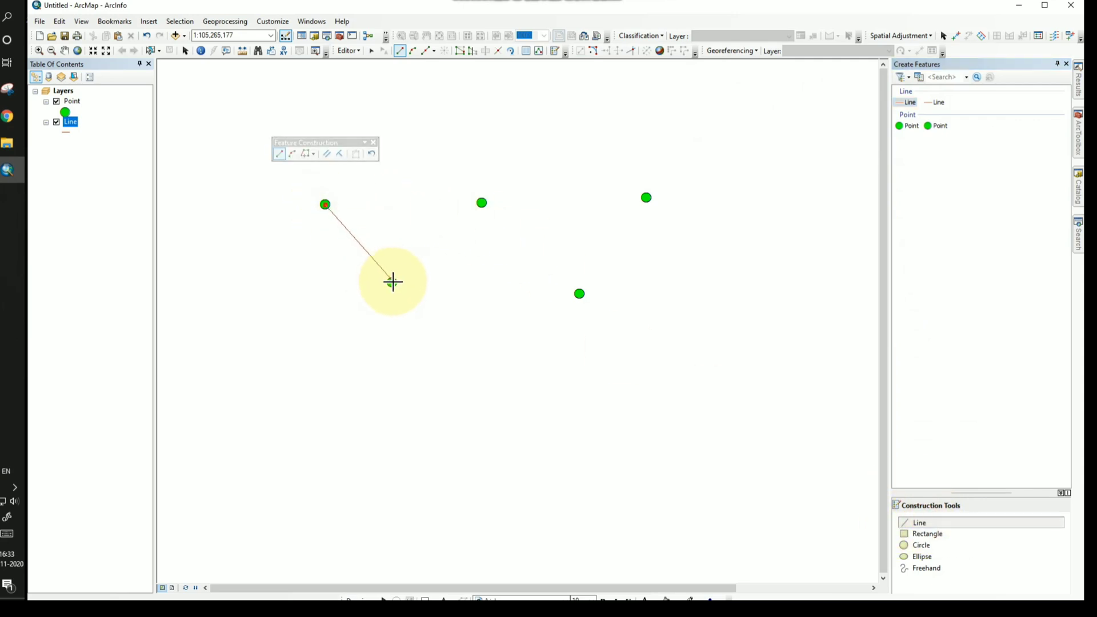
click(392, 283)
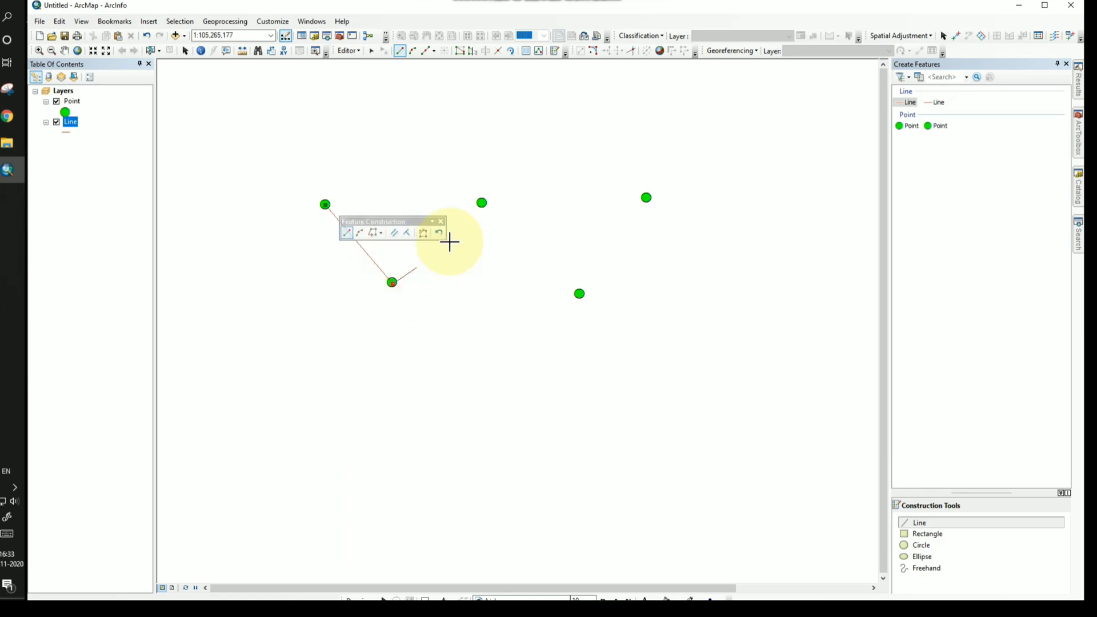
click(482, 203)
click(583, 297)
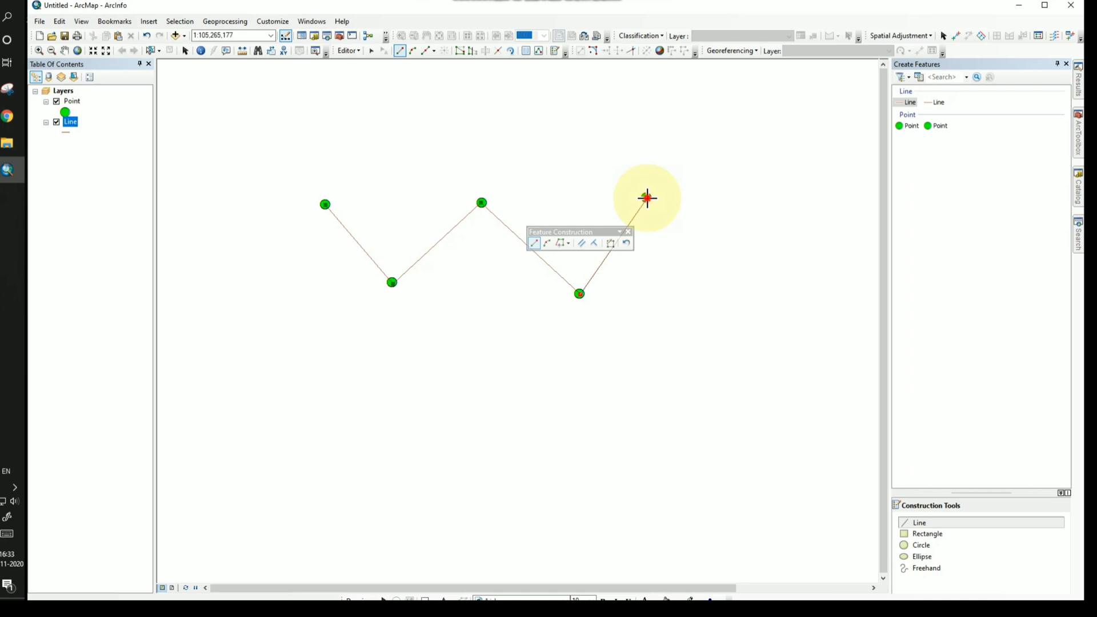
double_click(647, 198)
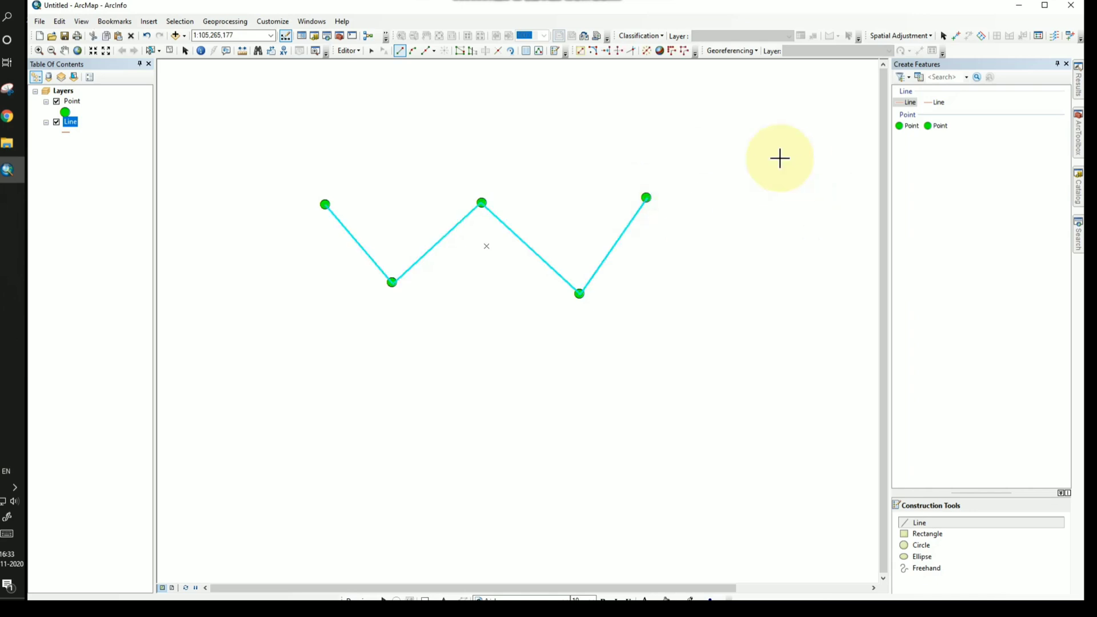
- Save the edits to the Line layer and stop the edit session
click(357, 51)
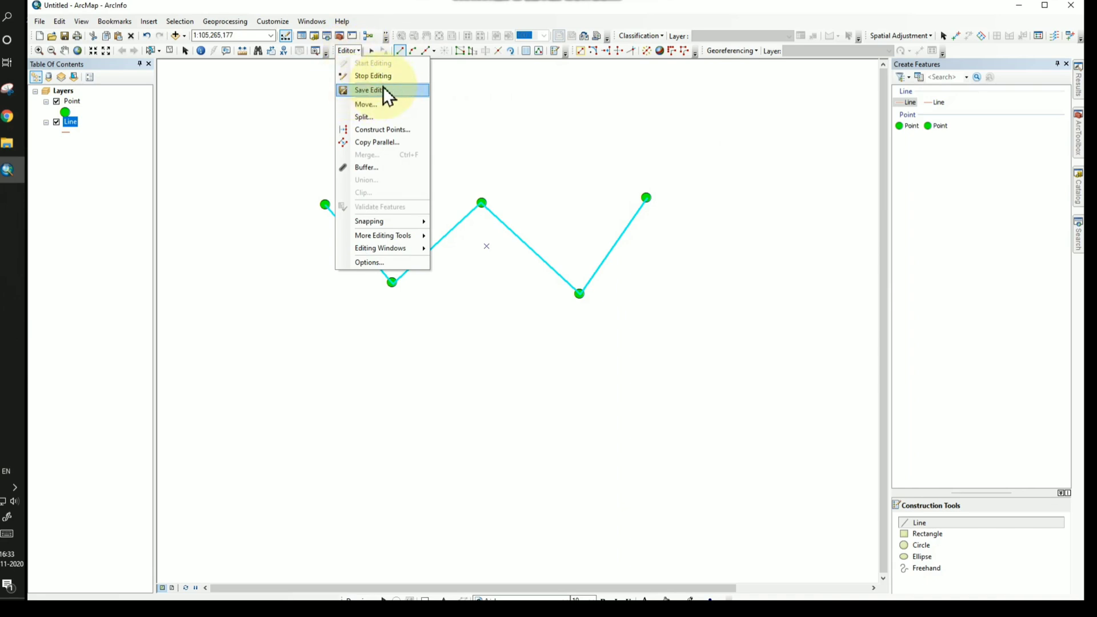
click(383, 90)
click(355, 51)
click(363, 76)
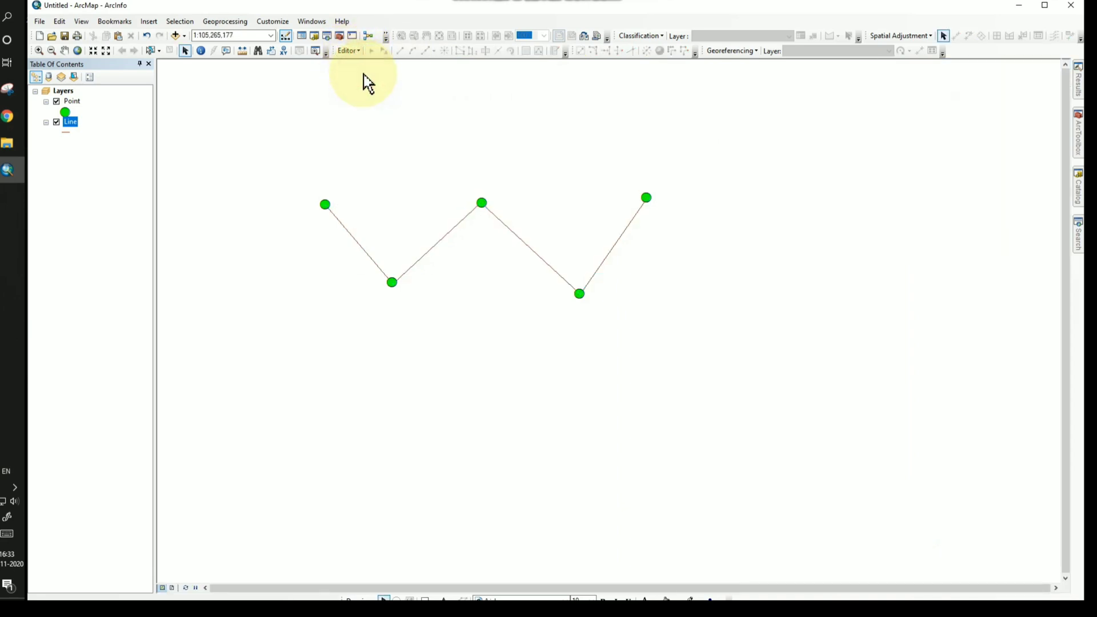
click(590, 1)
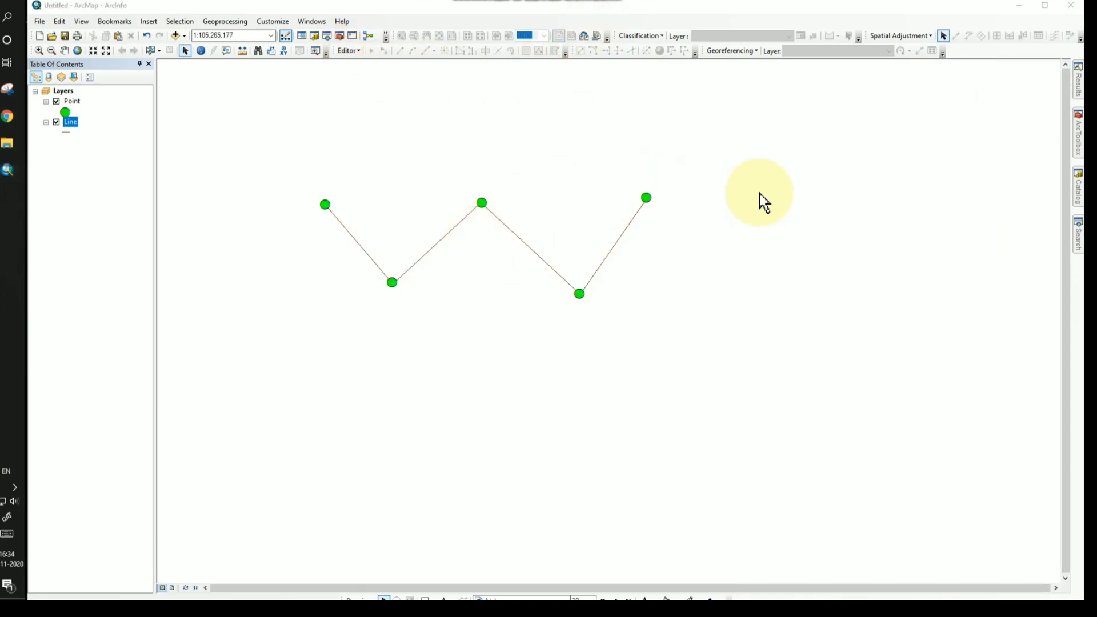
- Start a new shapefile in the E:\ folder connection, named Polygon, with the Polygon feature type
click(1078, 188)
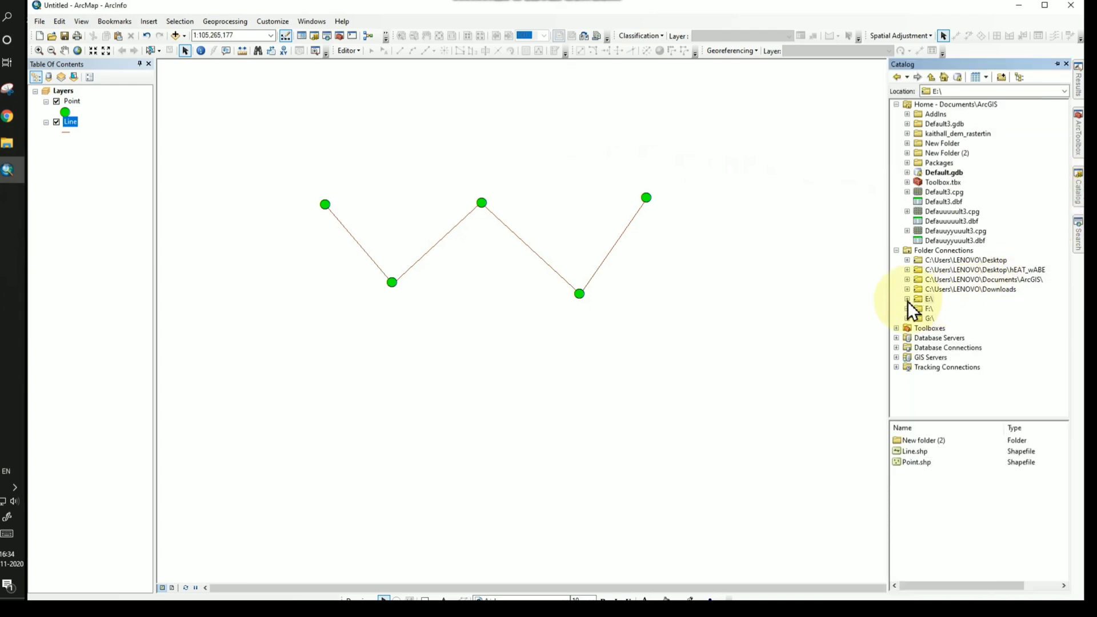
right_click(925, 299)
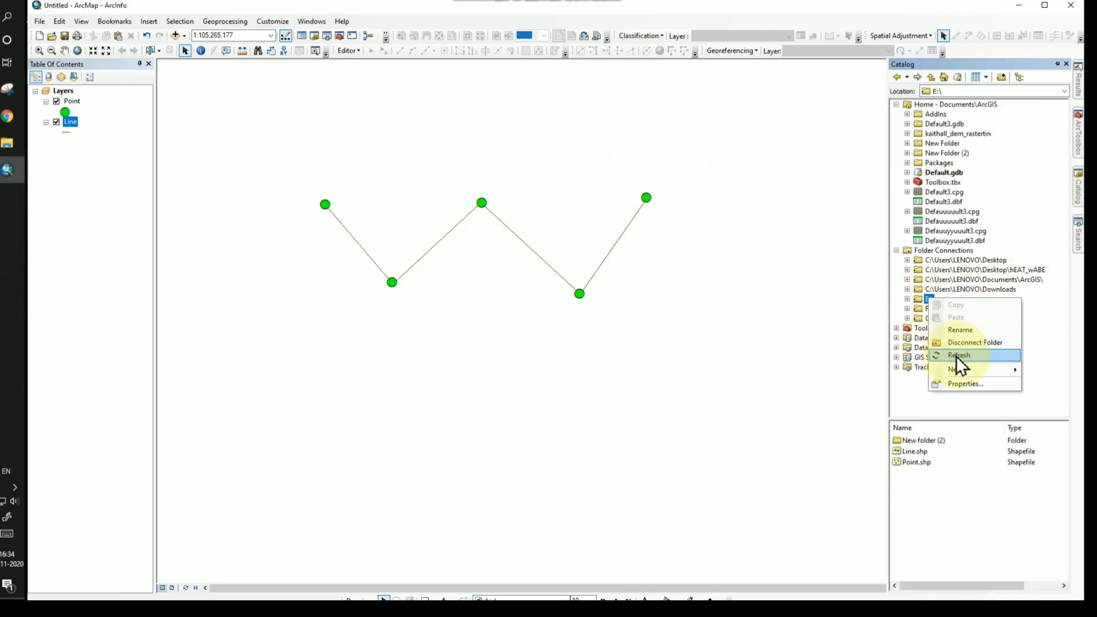
mouse_move(948, 369)
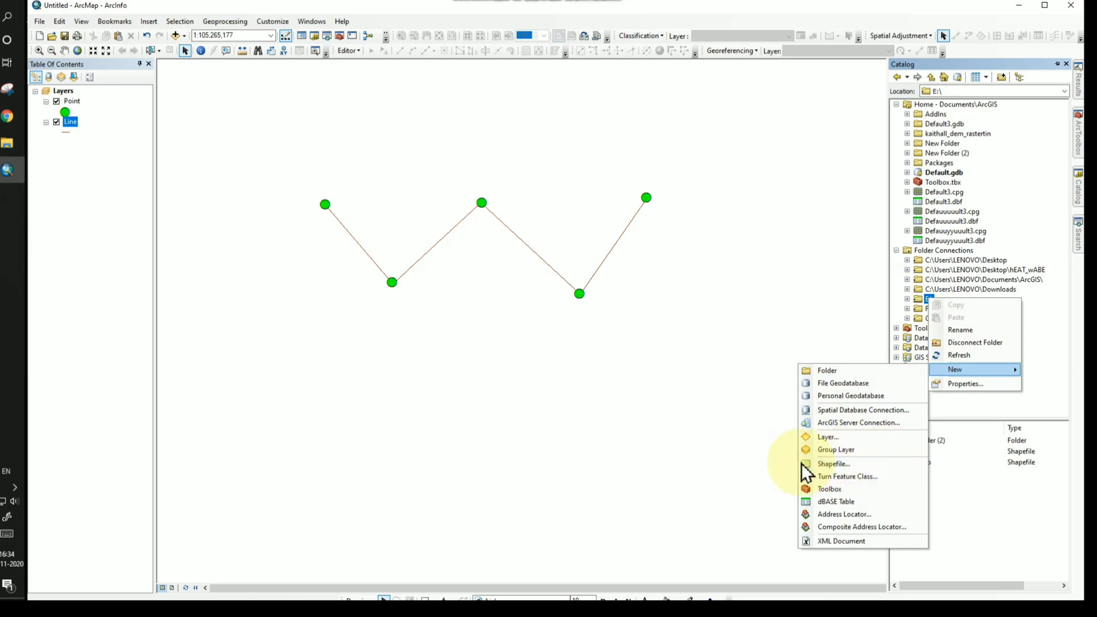
click(841, 465)
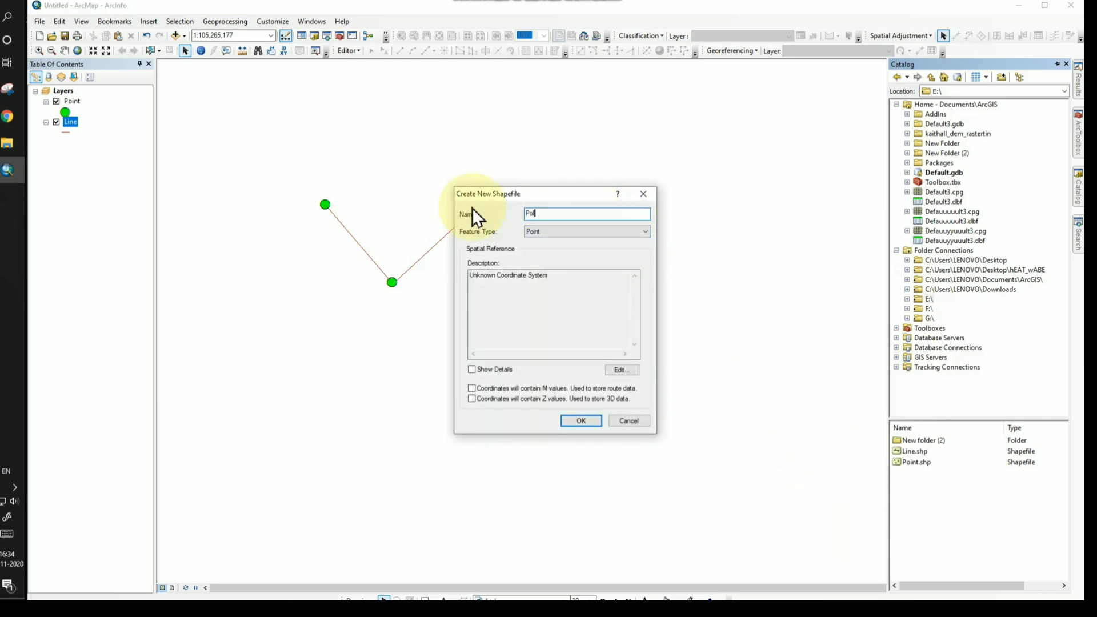
text(Polygon)
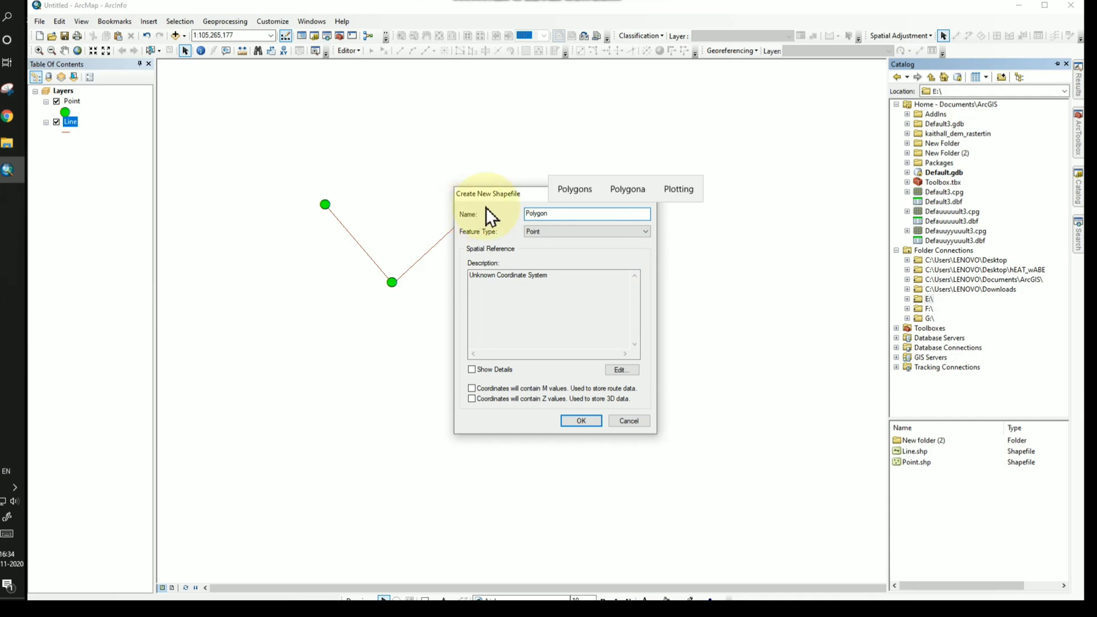
click(591, 231)
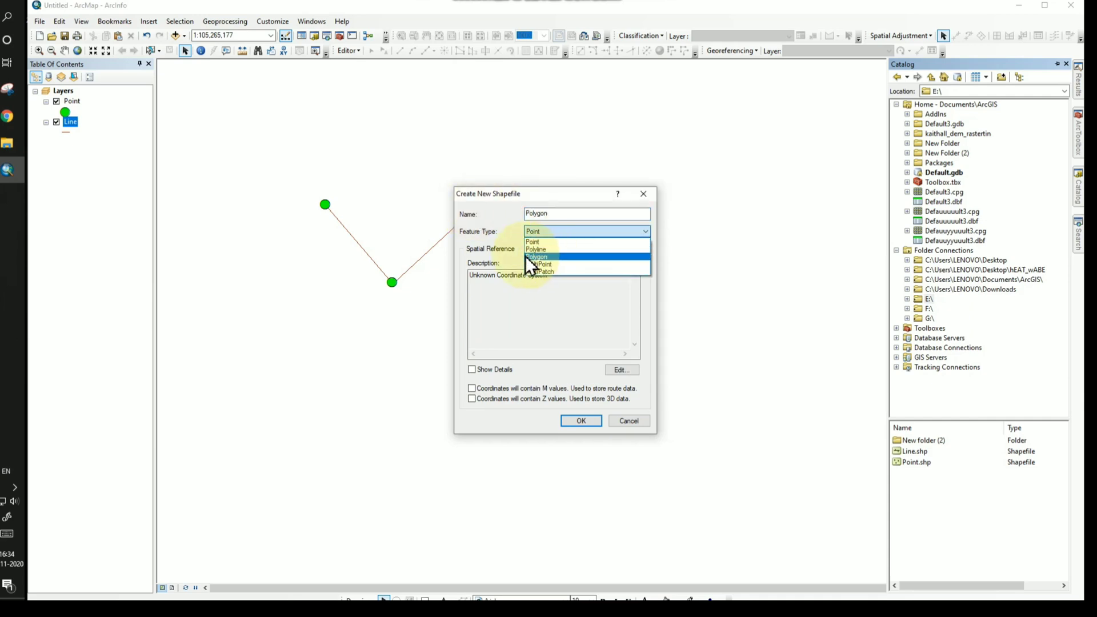
click(543, 256)
- Assign the WGS 1984 geographic coordinate system from the World folder to the Polygon shapefile and create it
click(622, 370)
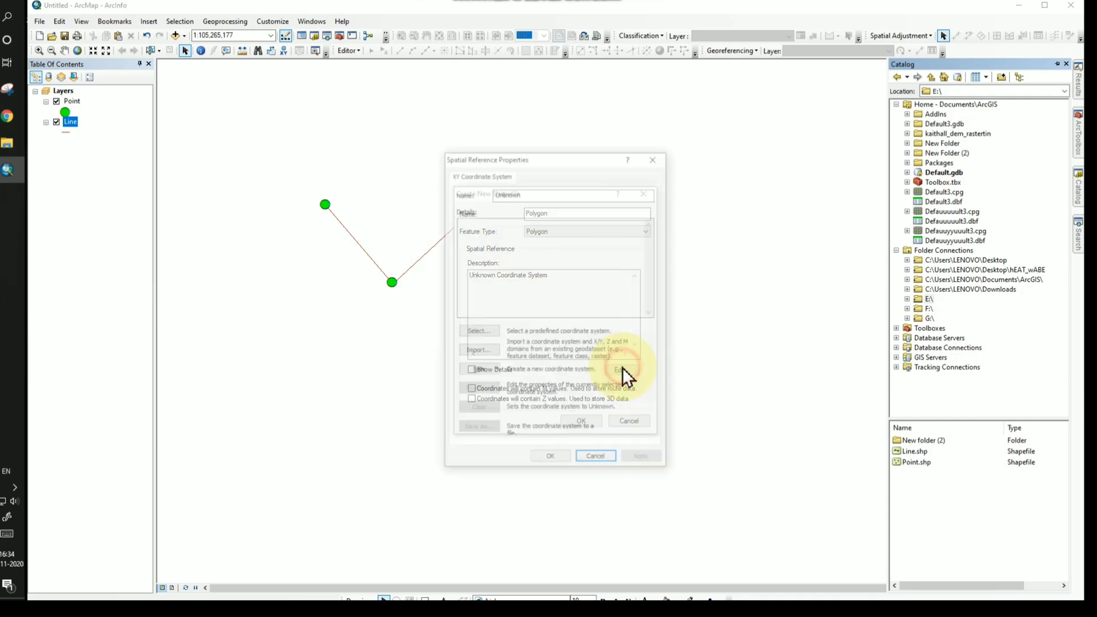
click(477, 332)
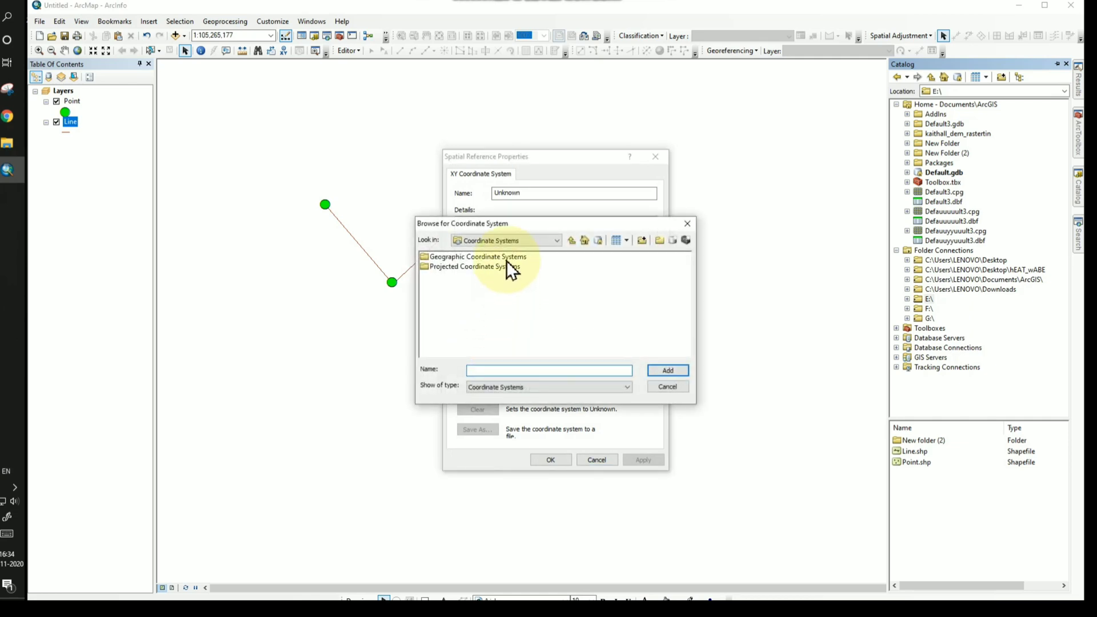
click(474, 256)
double_click(473, 257)
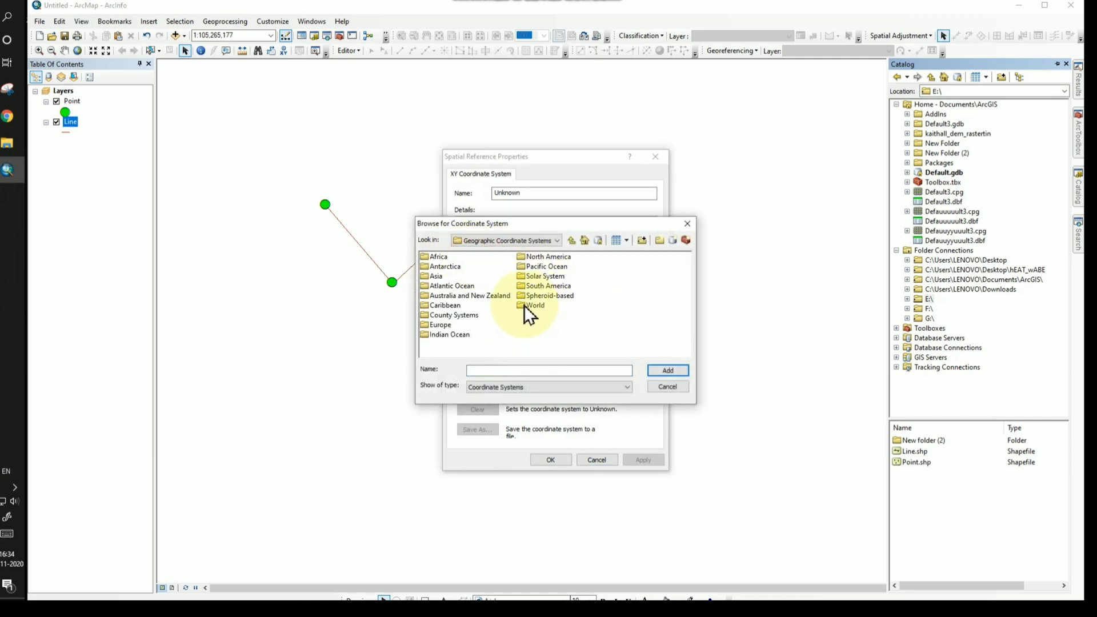
double_click(541, 307)
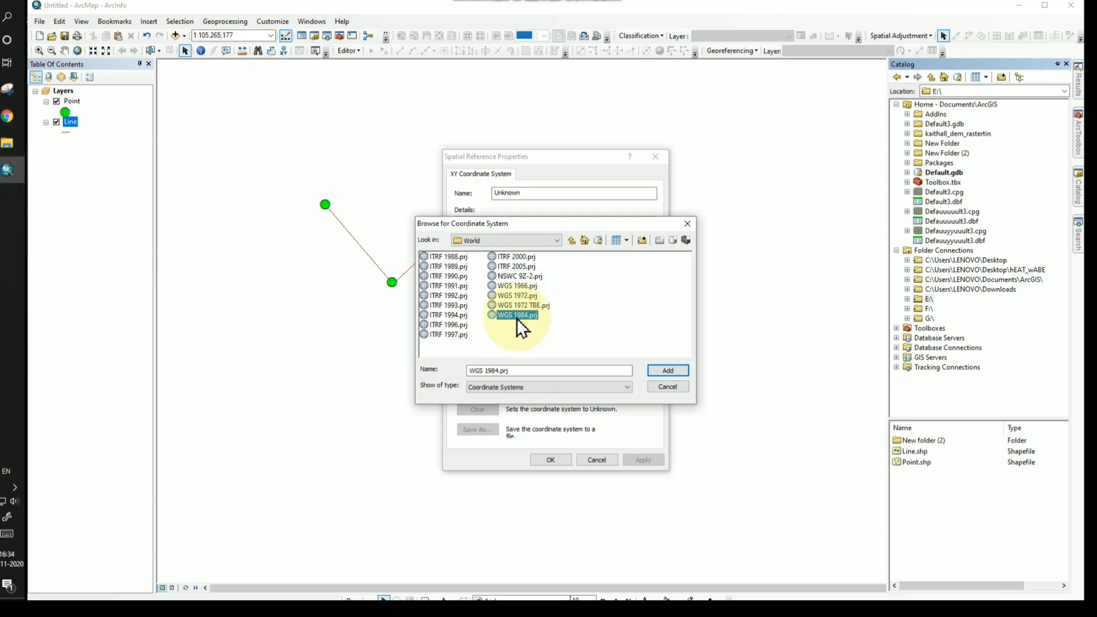
click(668, 370)
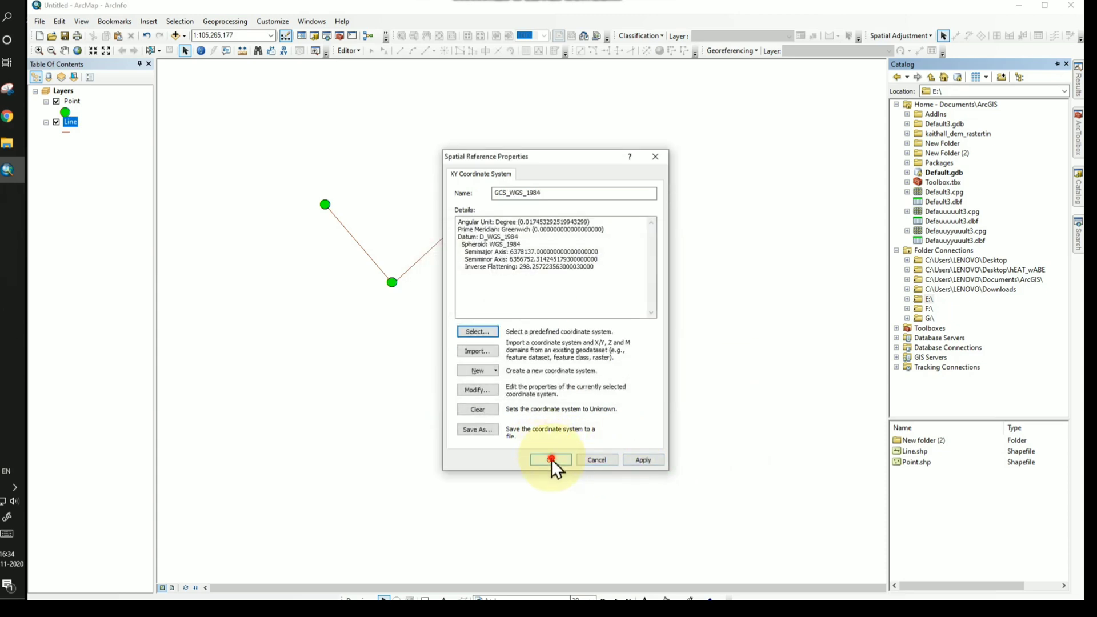
click(551, 458)
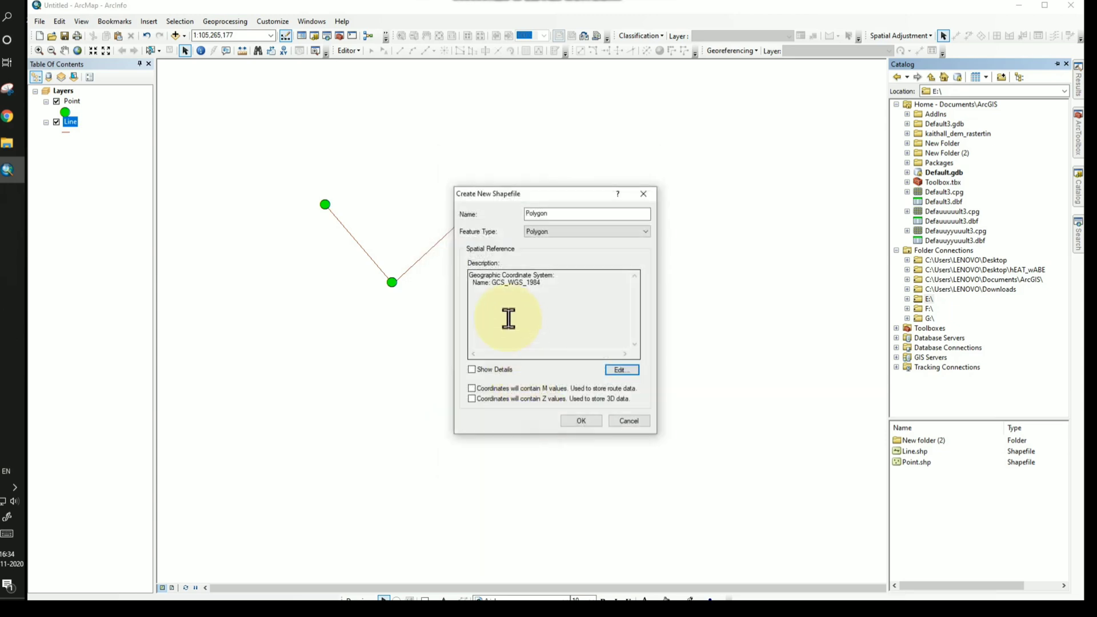
click(584, 419)
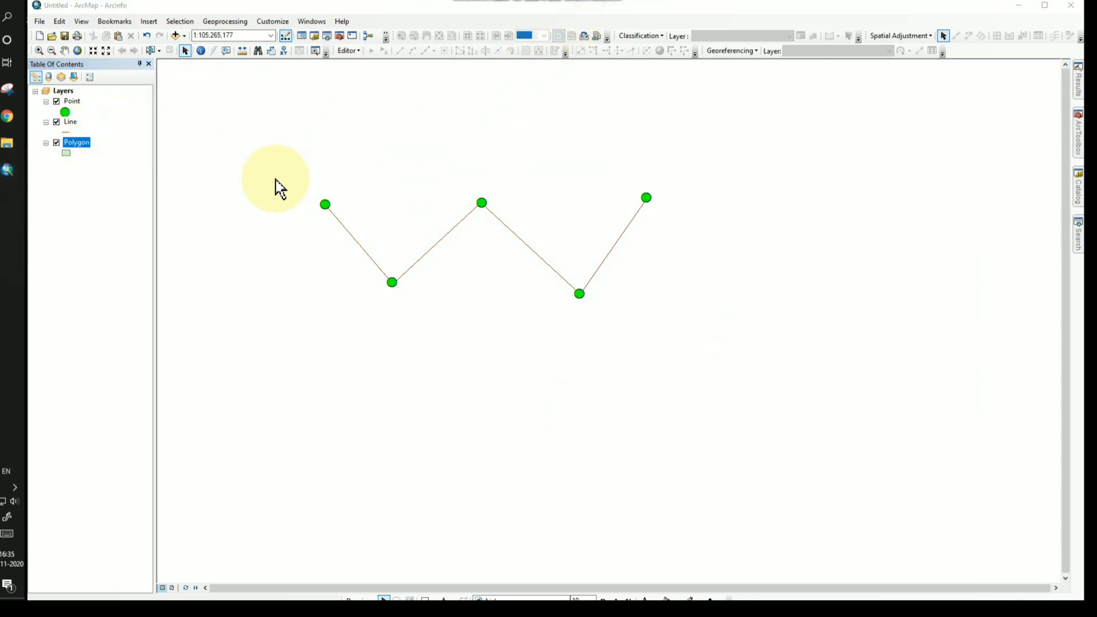
- Start an edit session on the Polygon layer
right_click(83, 145)
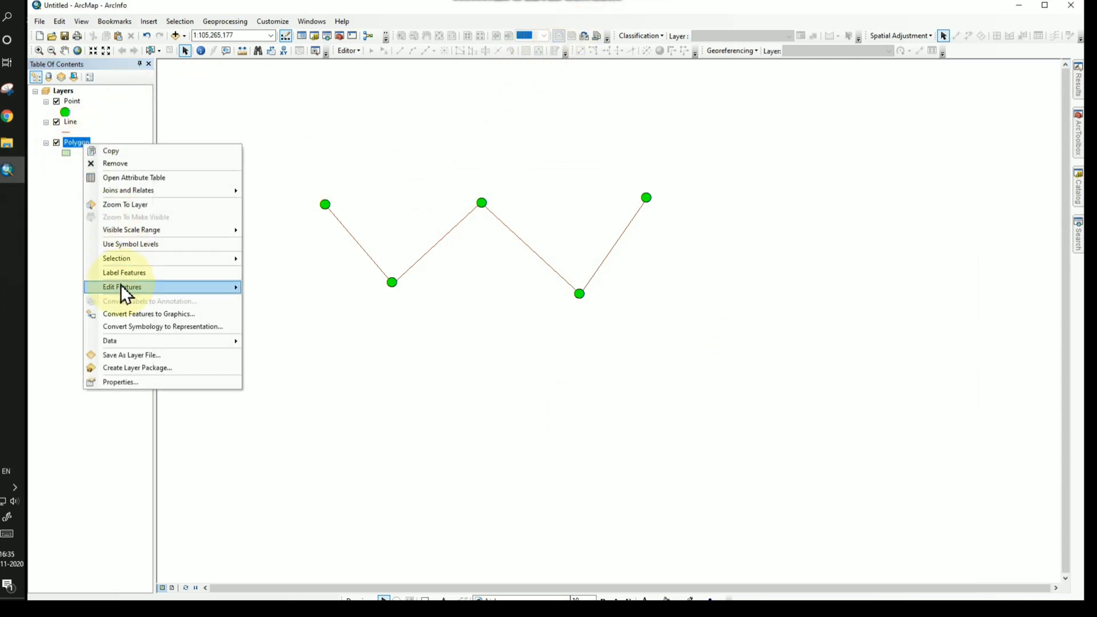
mouse_move(159, 284)
click(274, 289)
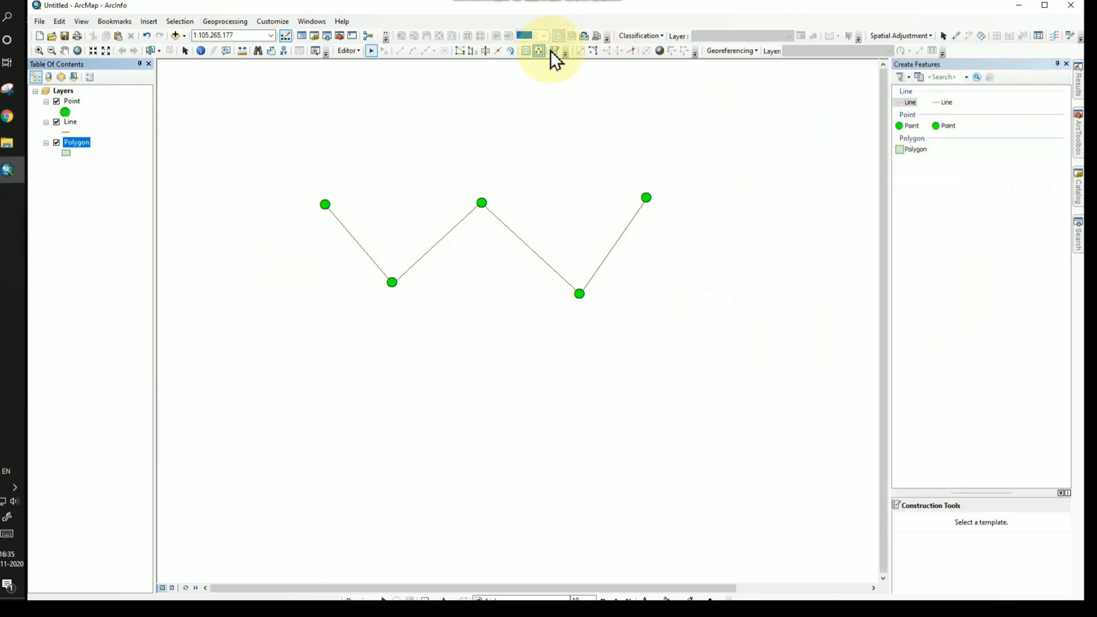
- Draw a narrow band-shaped polygon from the Polygon template, running below the zigzag line and up past its far end, with the Polygon construction tool
click(913, 150)
click(926, 523)
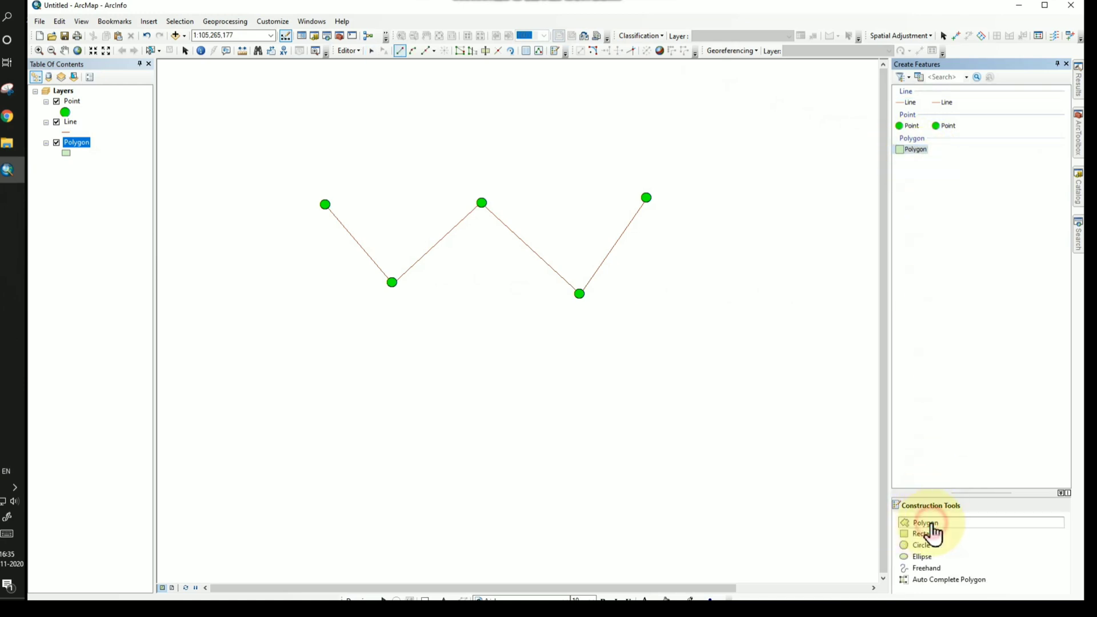
click(213, 217)
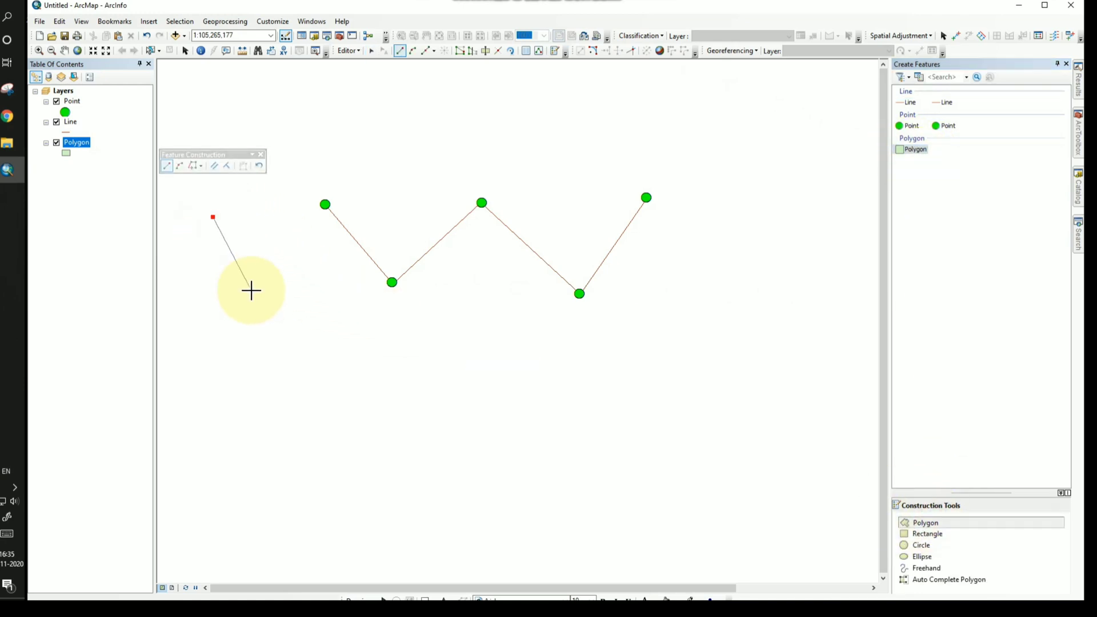
click(238, 207)
click(278, 253)
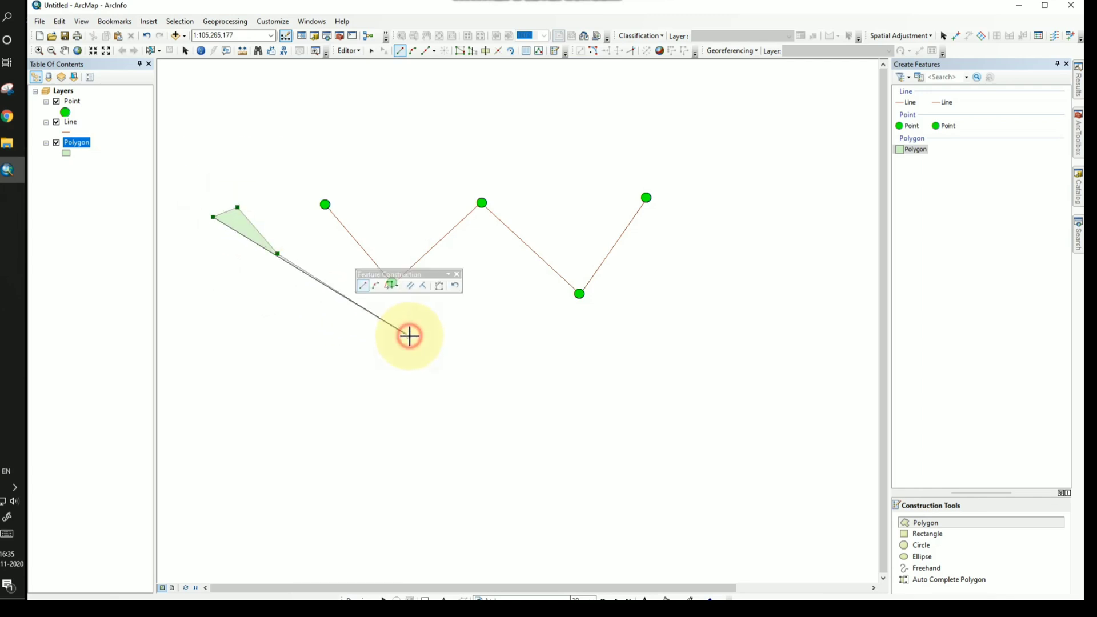
click(409, 336)
click(569, 341)
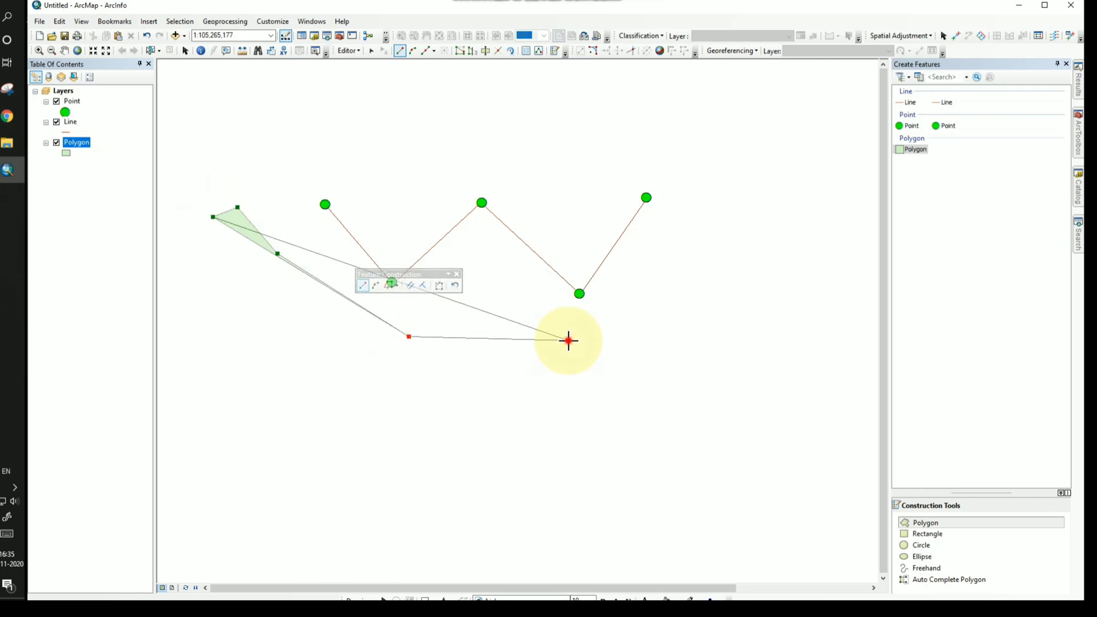
click(689, 304)
click(692, 164)
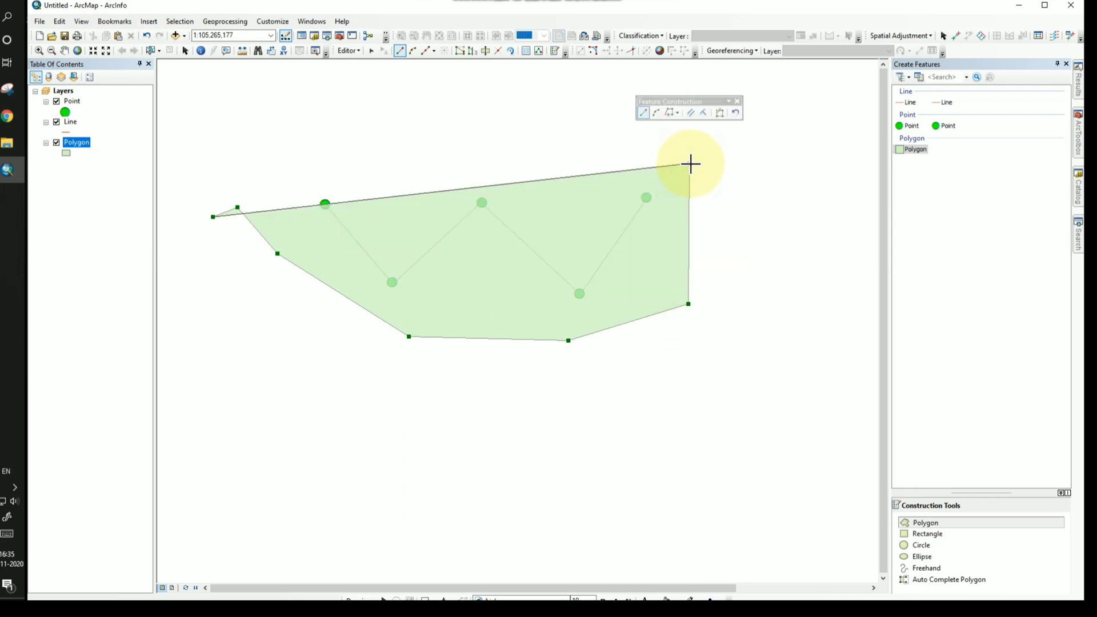
click(703, 163)
click(700, 312)
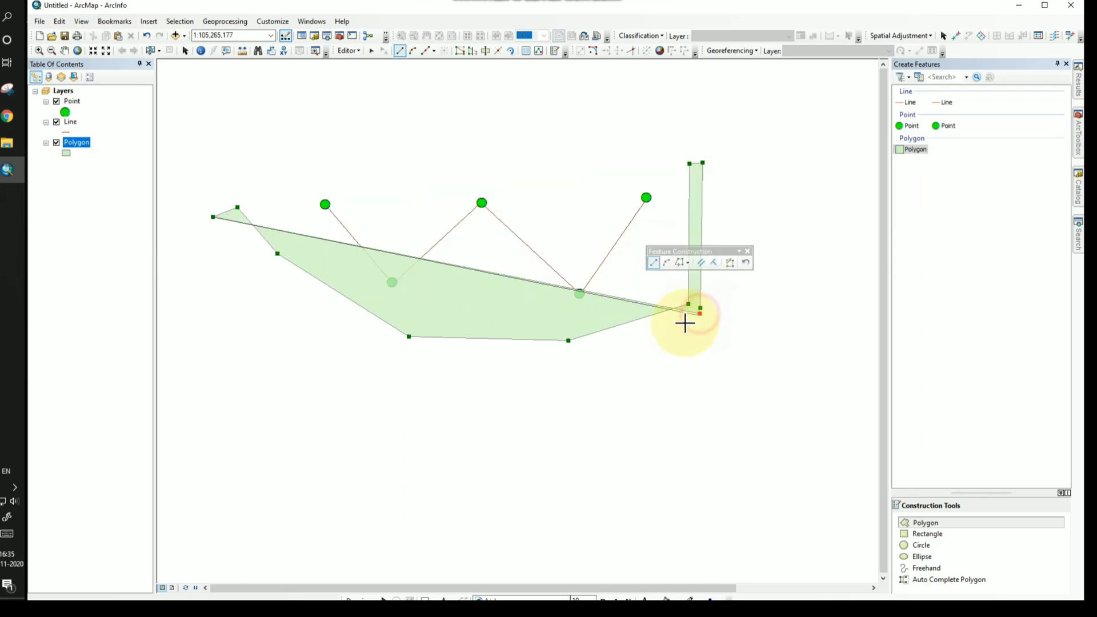
click(573, 353)
click(566, 353)
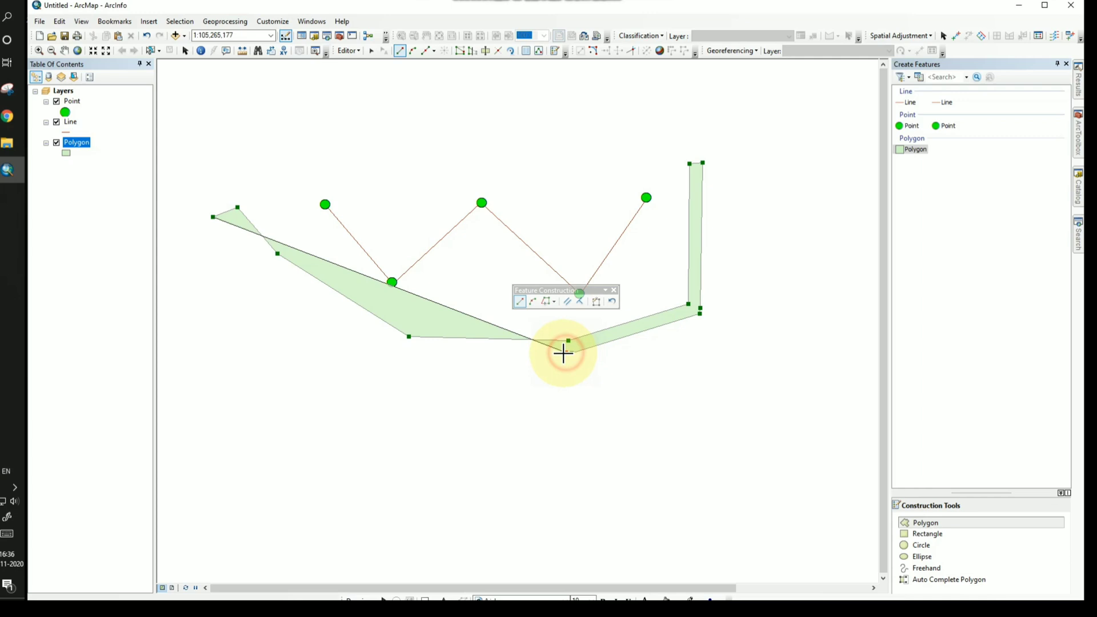
click(409, 348)
click(399, 346)
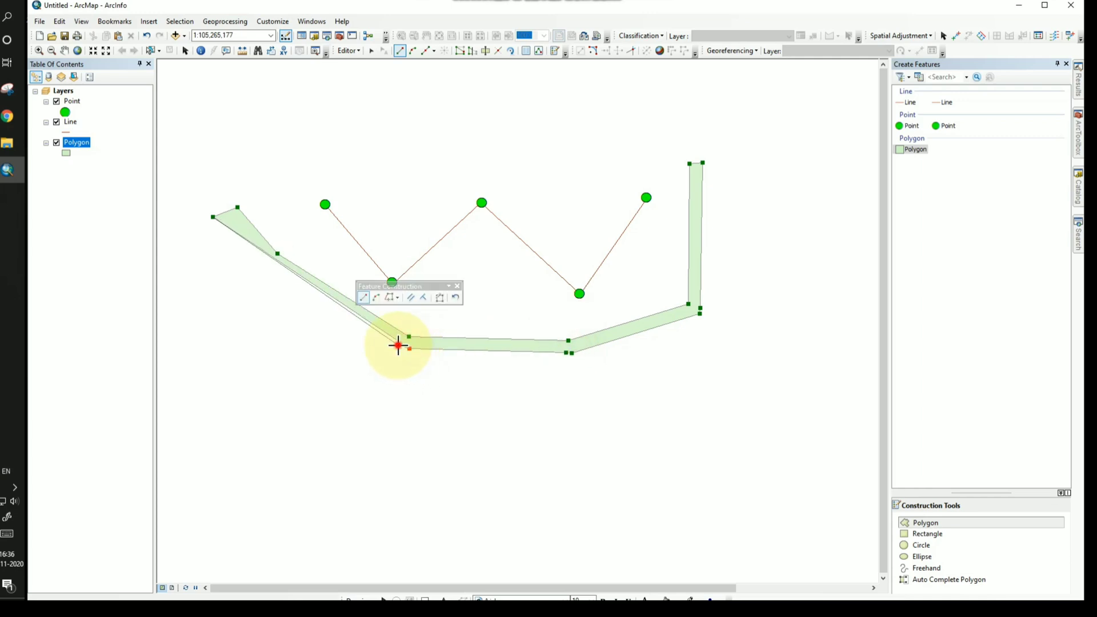
click(270, 262)
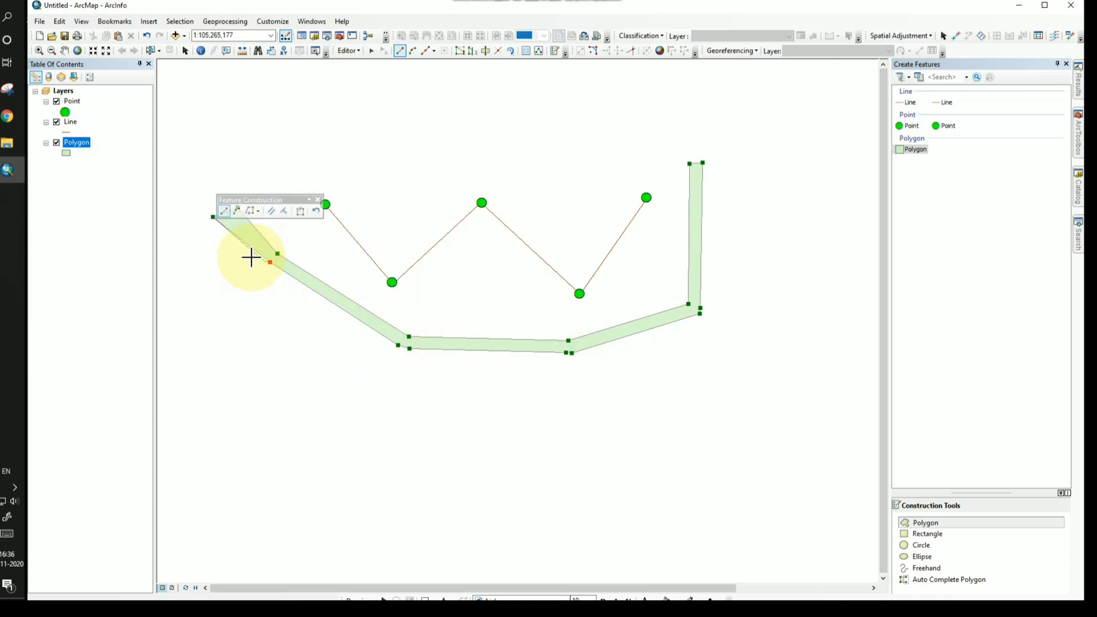
double_click(222, 225)
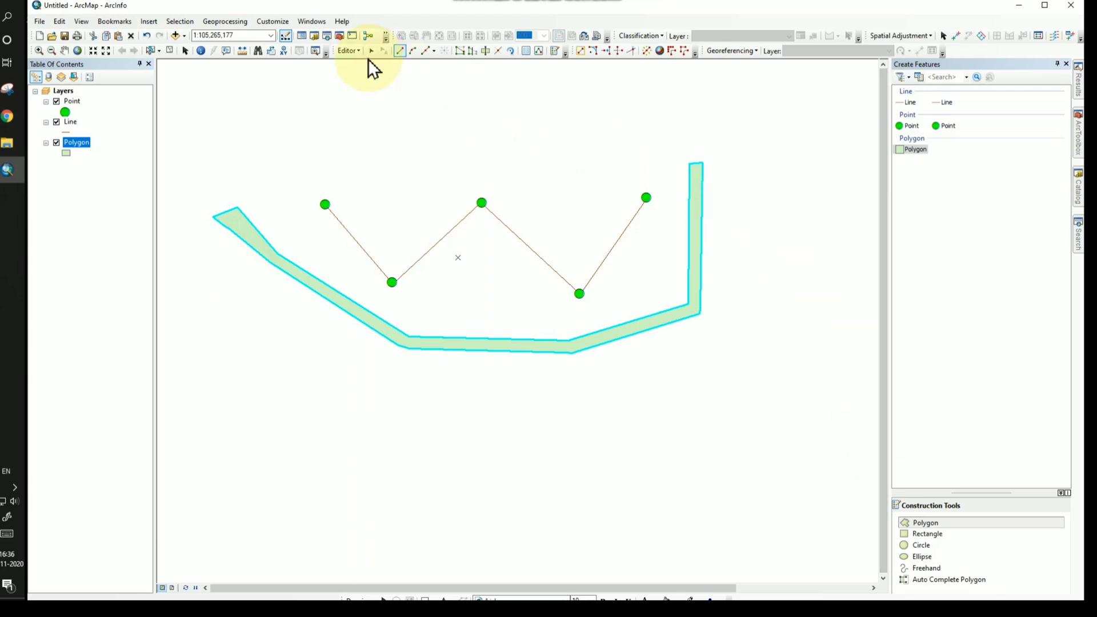
- Save the edits to the Polygon layer and stop the edit session
click(349, 50)
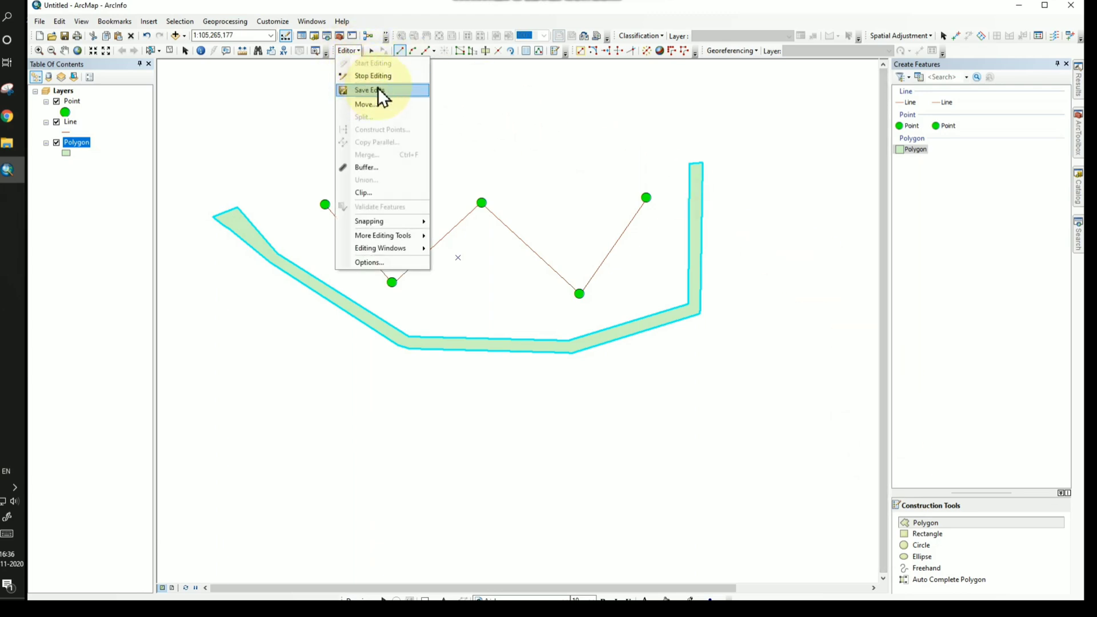
click(379, 90)
click(357, 52)
click(377, 75)
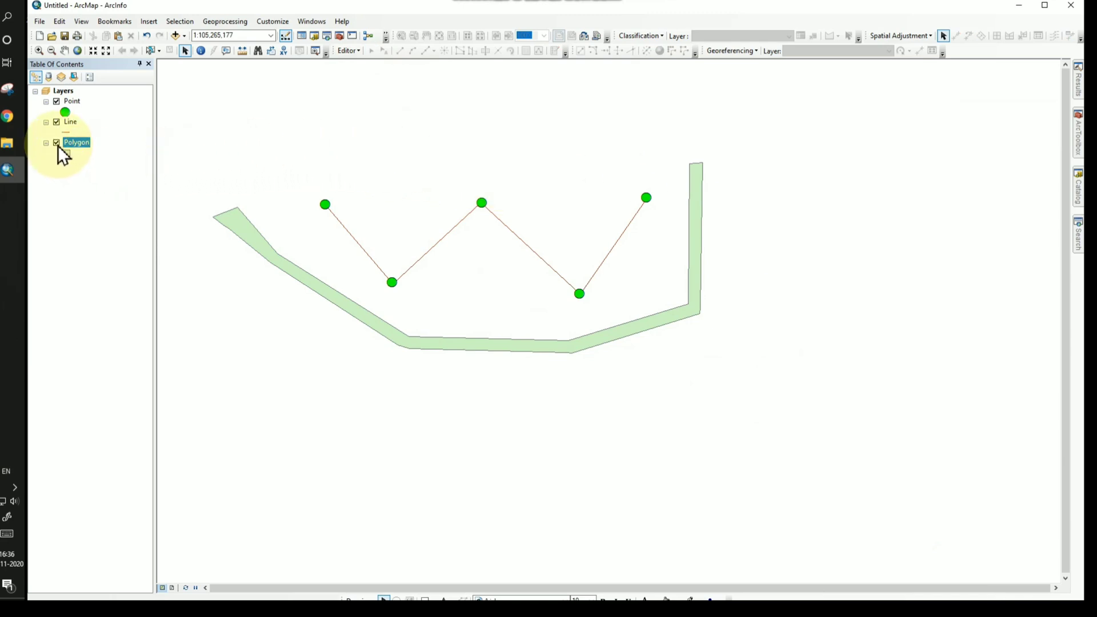
- Toggle the visibility of the Point, Line and Polygon layers off and on to check each one's features
click(56, 103)
click(56, 102)
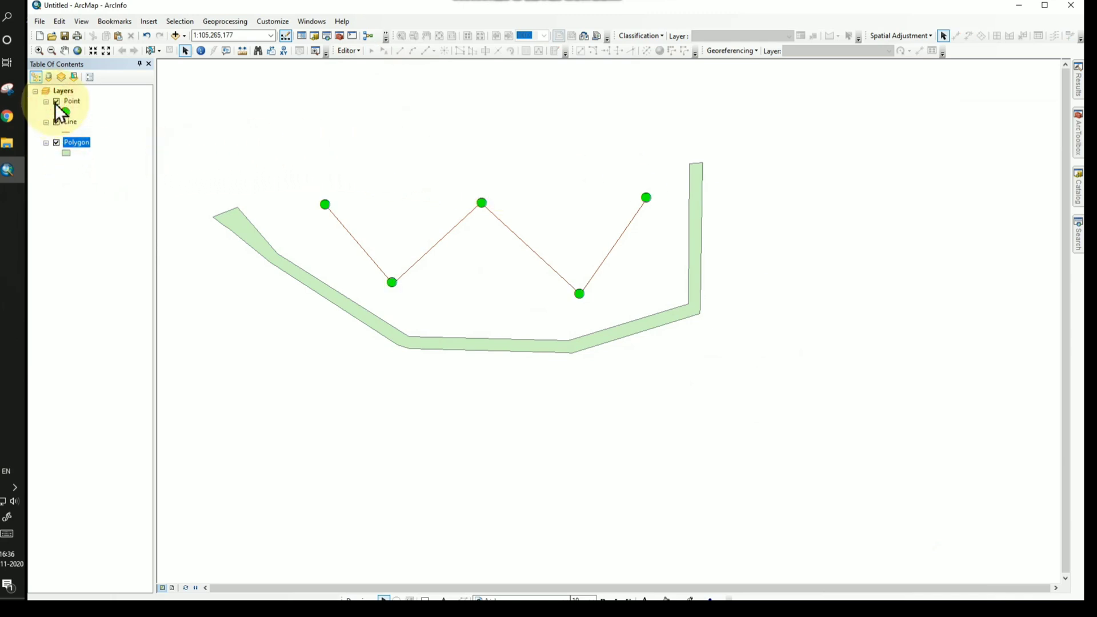
click(56, 122)
click(56, 143)
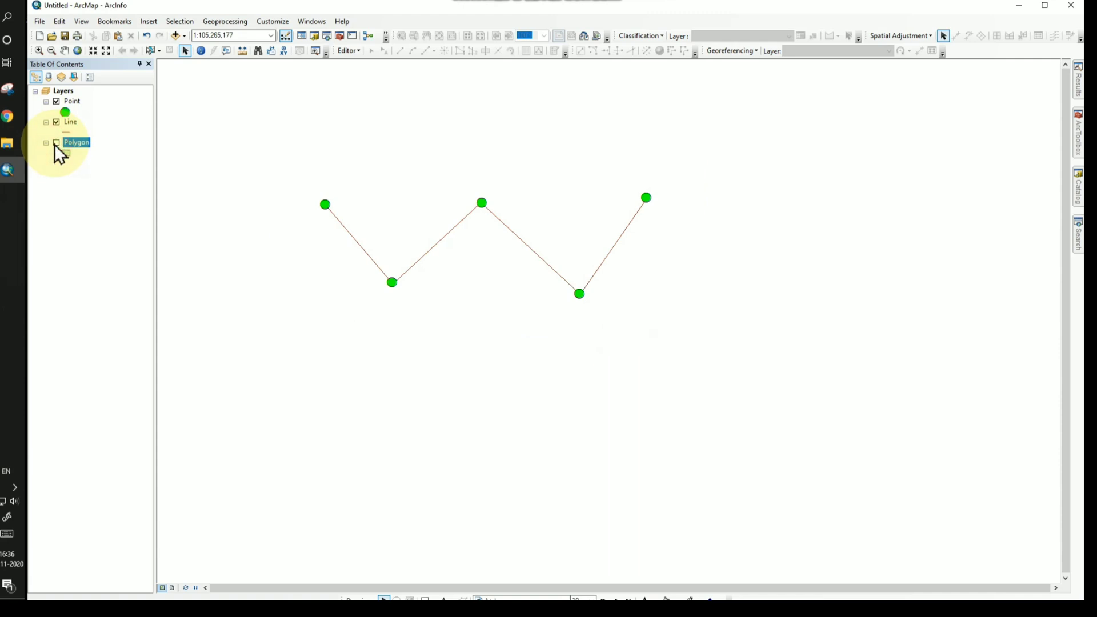
click(56, 143)
- Remove the Point, Line and Polygon layers from the map
right_click(73, 103)
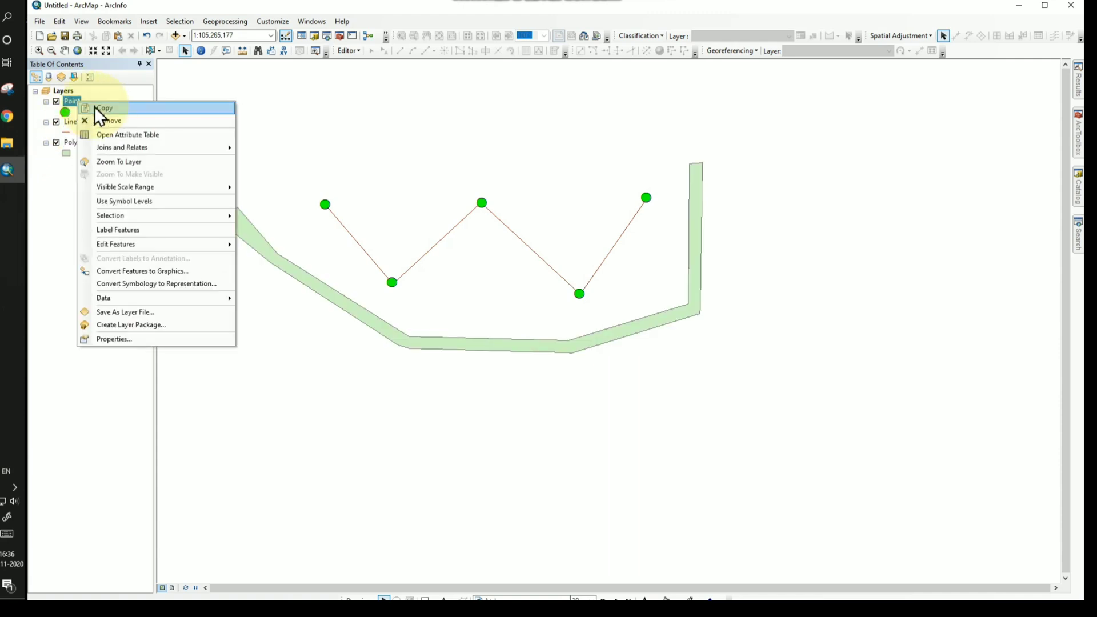
click(107, 118)
right_click(70, 103)
click(97, 120)
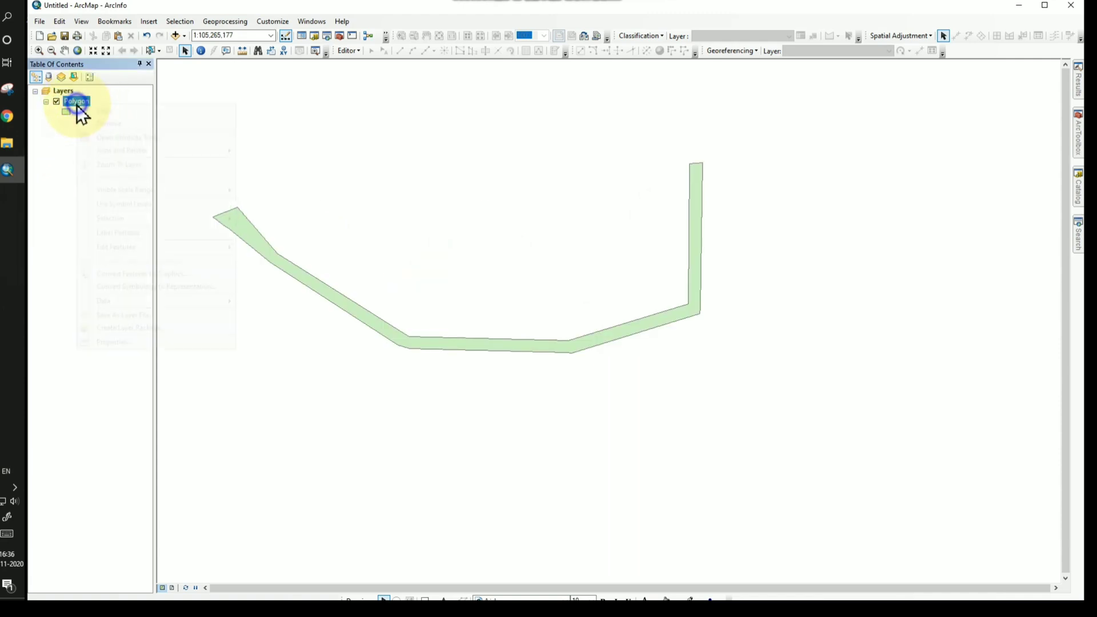
right_click(75, 103)
click(96, 118)
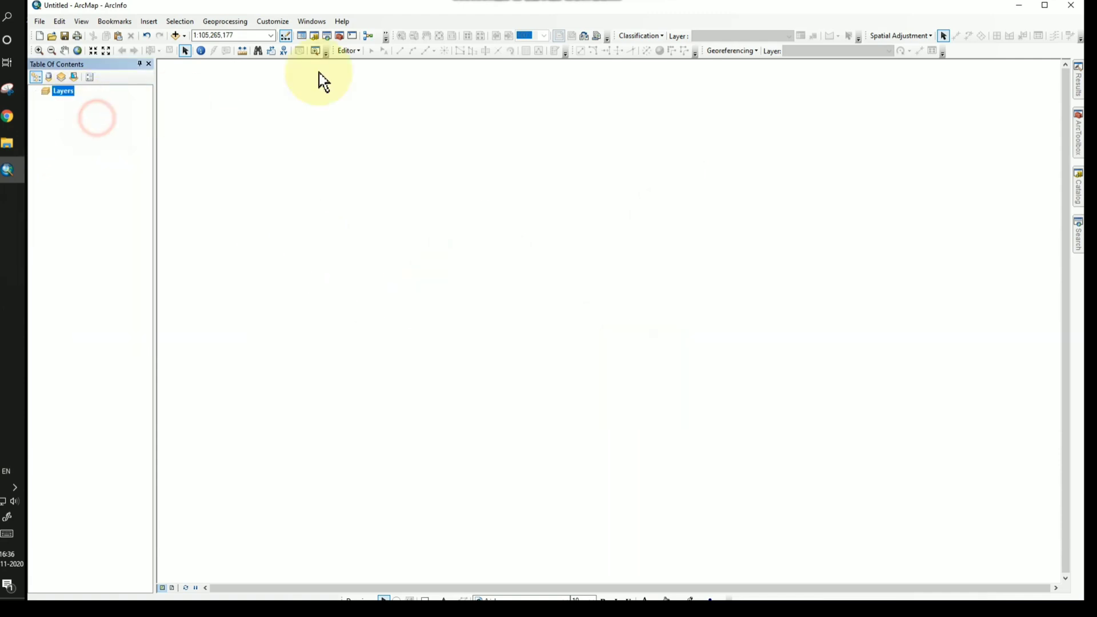
- Add Line.shp, Point.shp and Polygon.shp from the E:\ folder to the map together
click(177, 36)
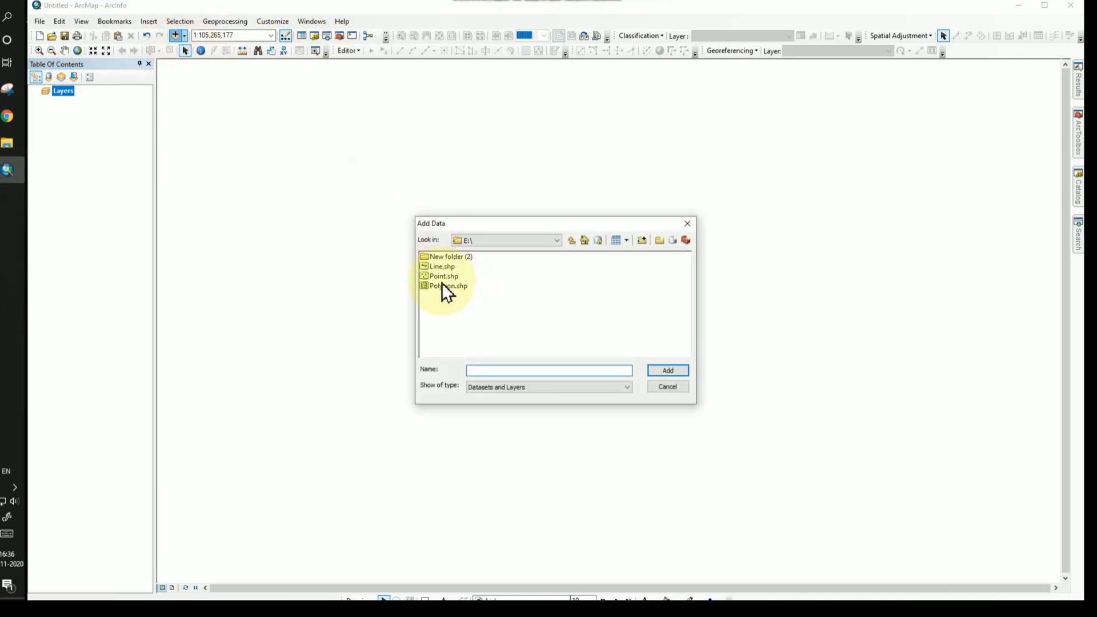
drag(464, 303, 448, 265)
click(674, 372)
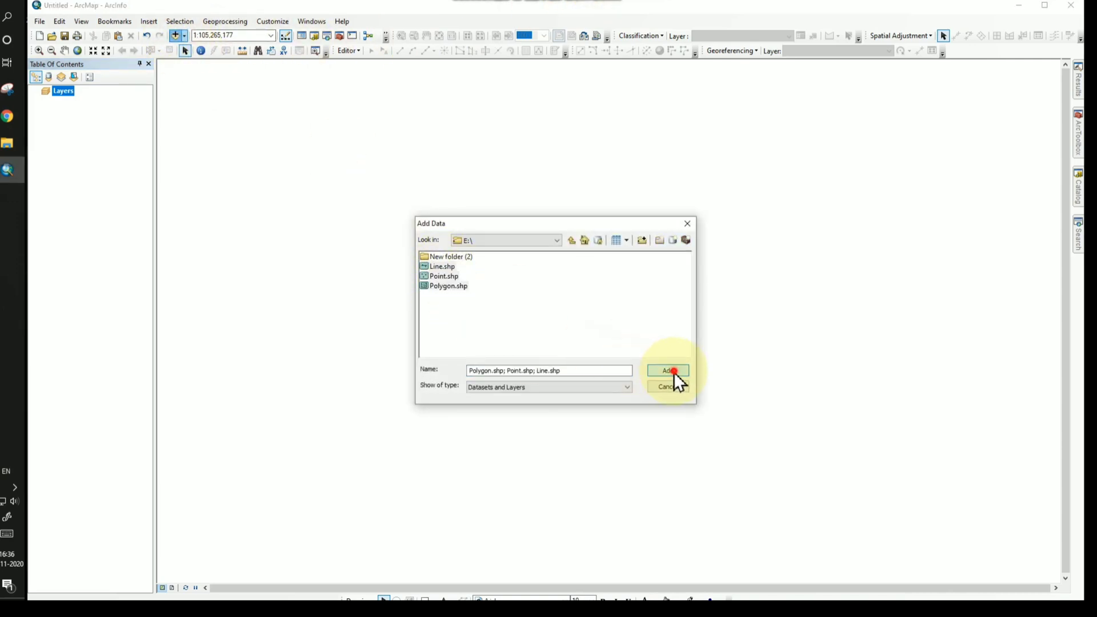
- Change the Point layer's symbol to a large green circle
click(65, 111)
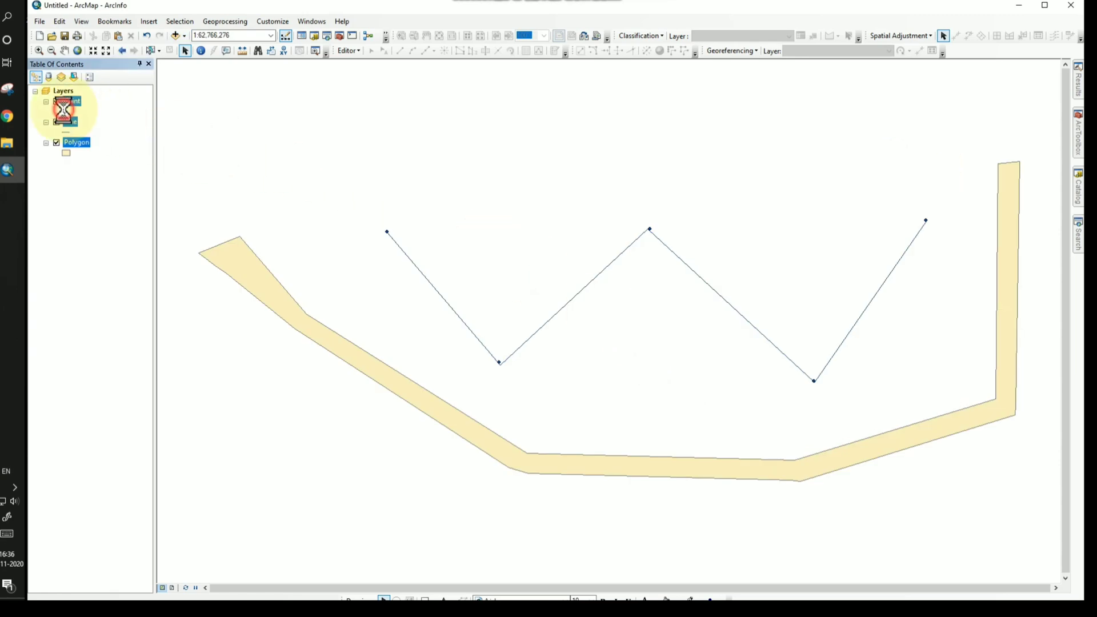
click(709, 326)
click(840, 425)
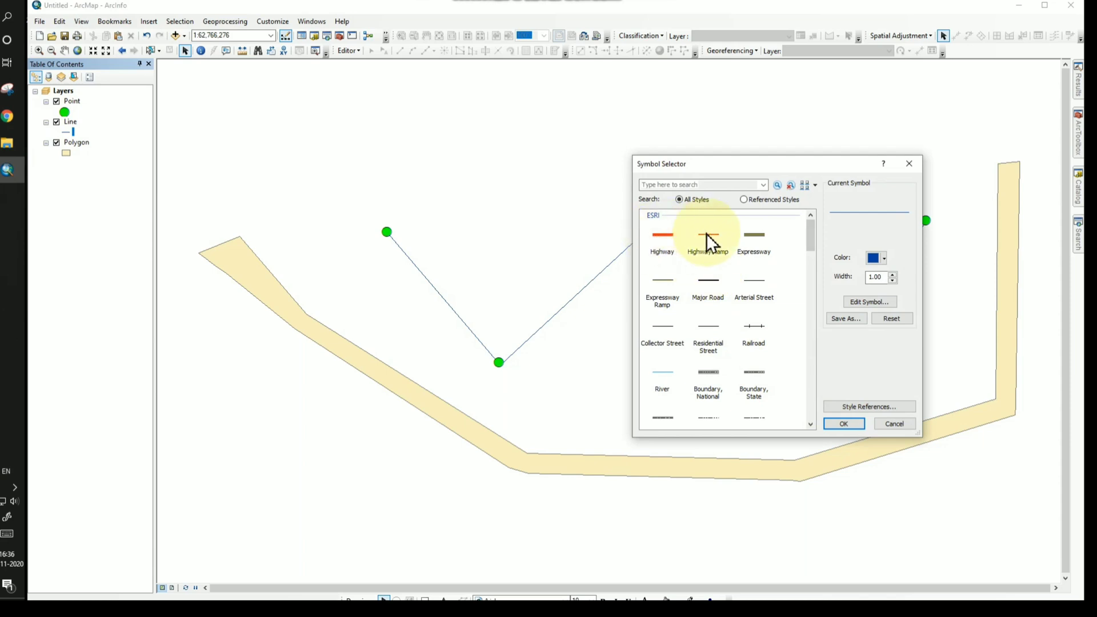
- Apply the Highway Ramp symbol to the Line layer and set the Polygon layer's fill color to red
click(709, 240)
click(846, 426)
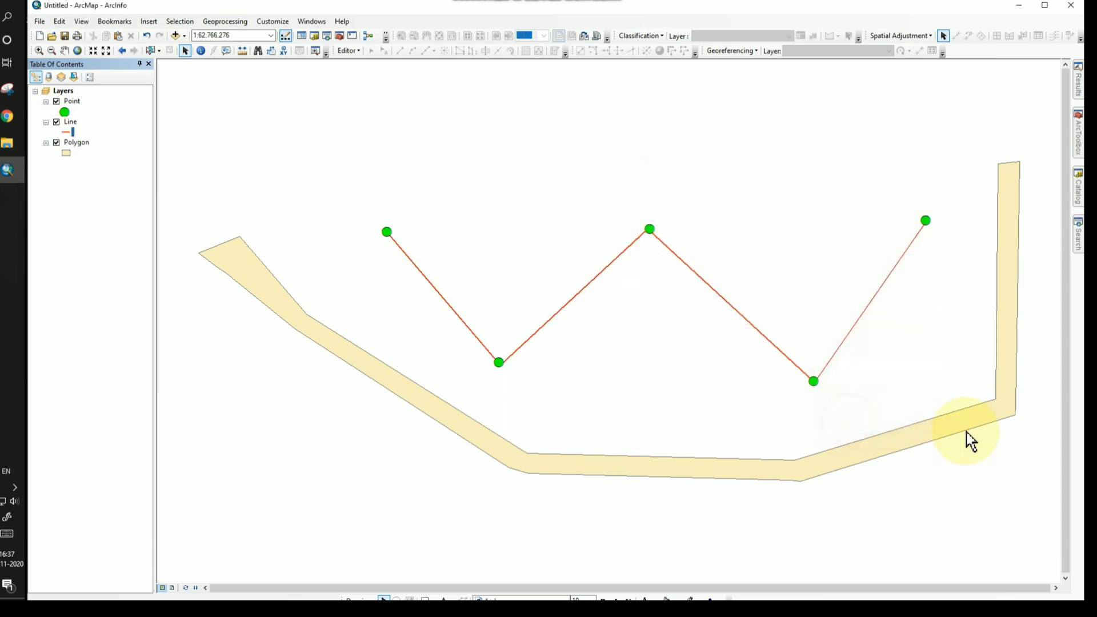
right_click(66, 153)
click(81, 195)
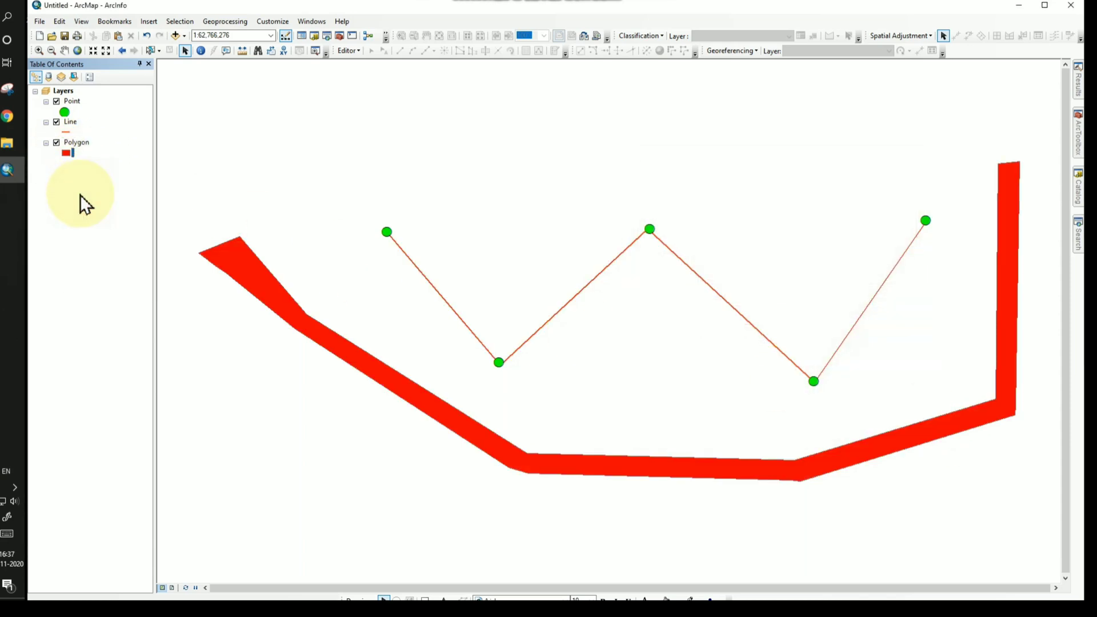